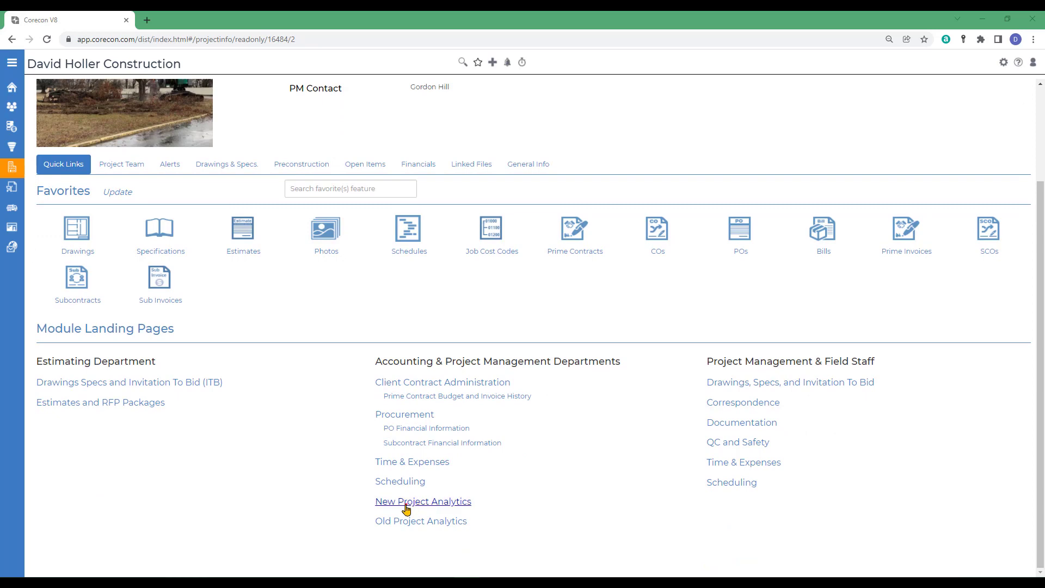
# Open New Project Analytics and filter project 21-001 to prime contract 001.
pyautogui.click(405, 503)
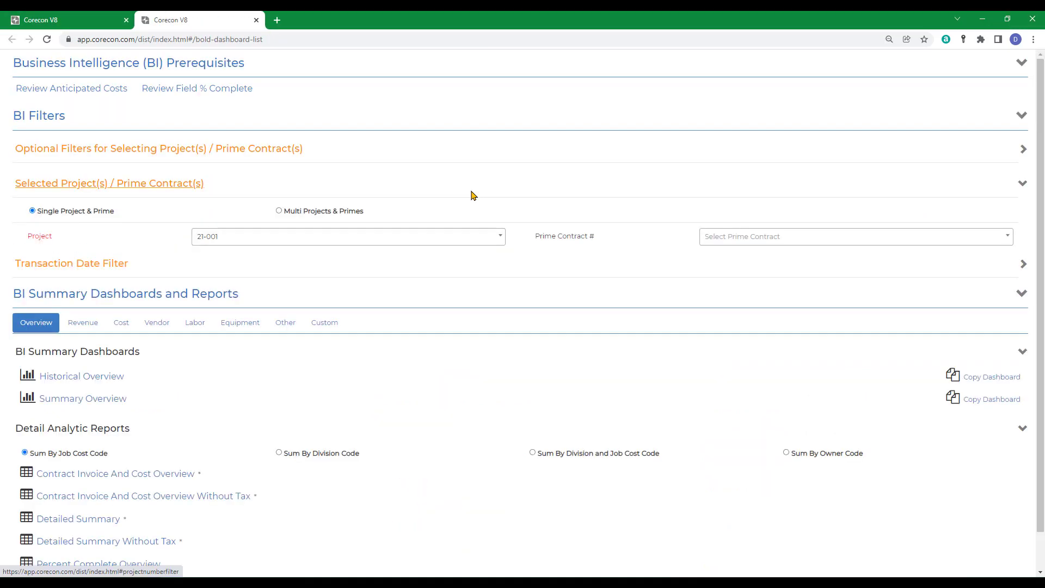
pyautogui.click(791, 241)
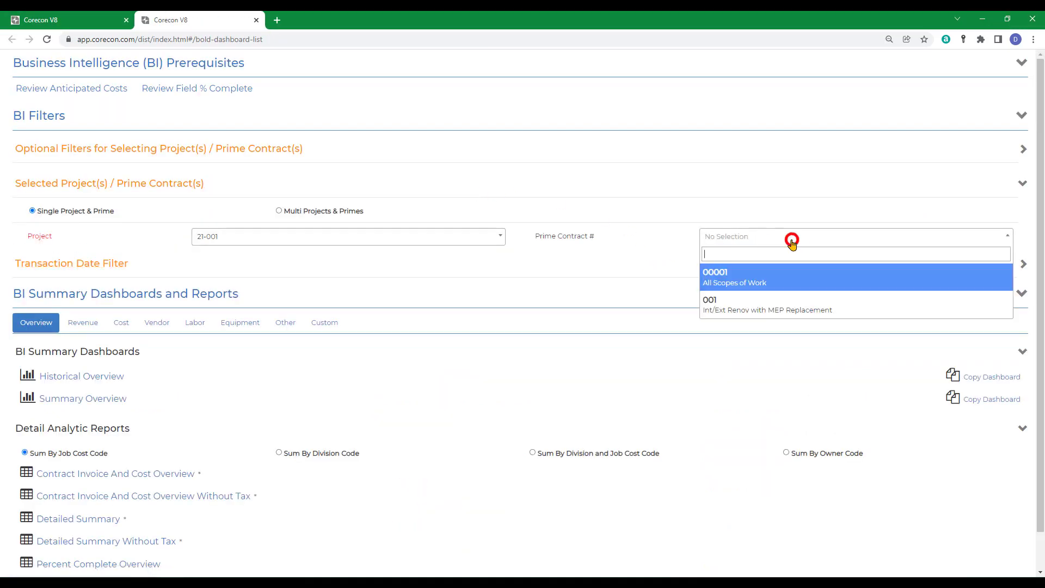
pyautogui.click(732, 304)
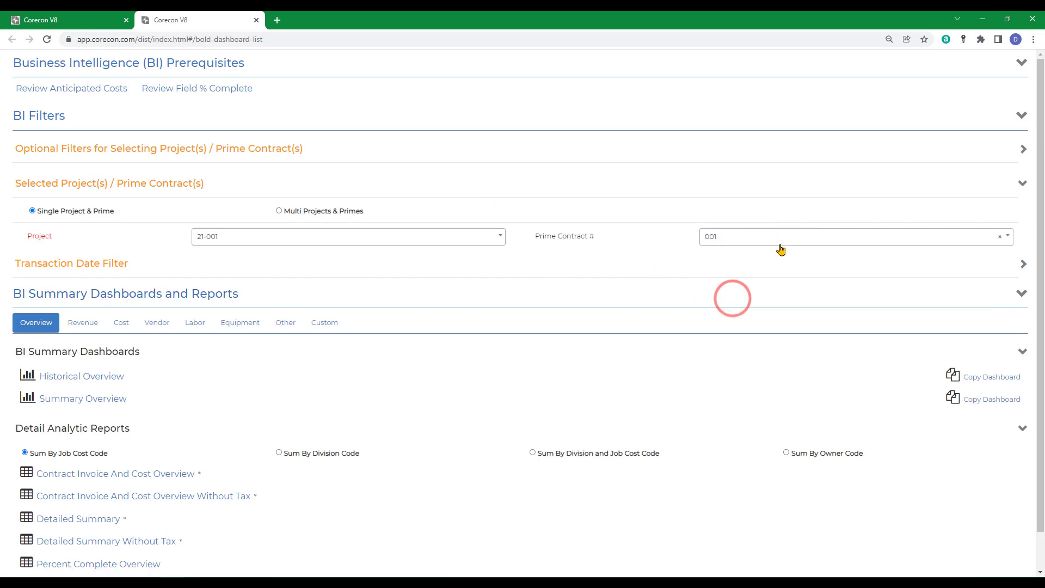
# View the custom Projected Cost Simple dashboard and open it for editing.
pyautogui.click(330, 325)
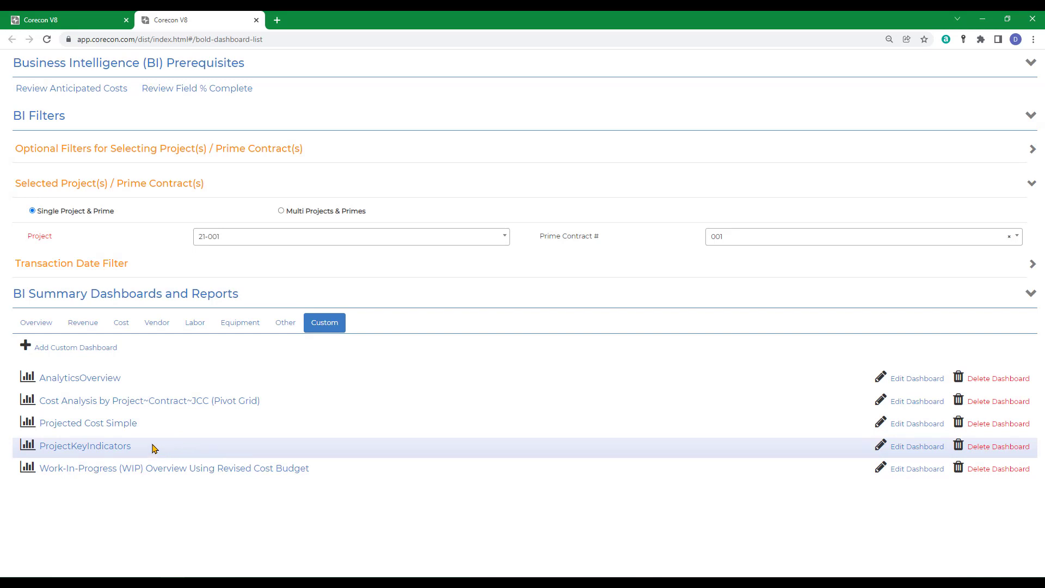
pyautogui.click(90, 426)
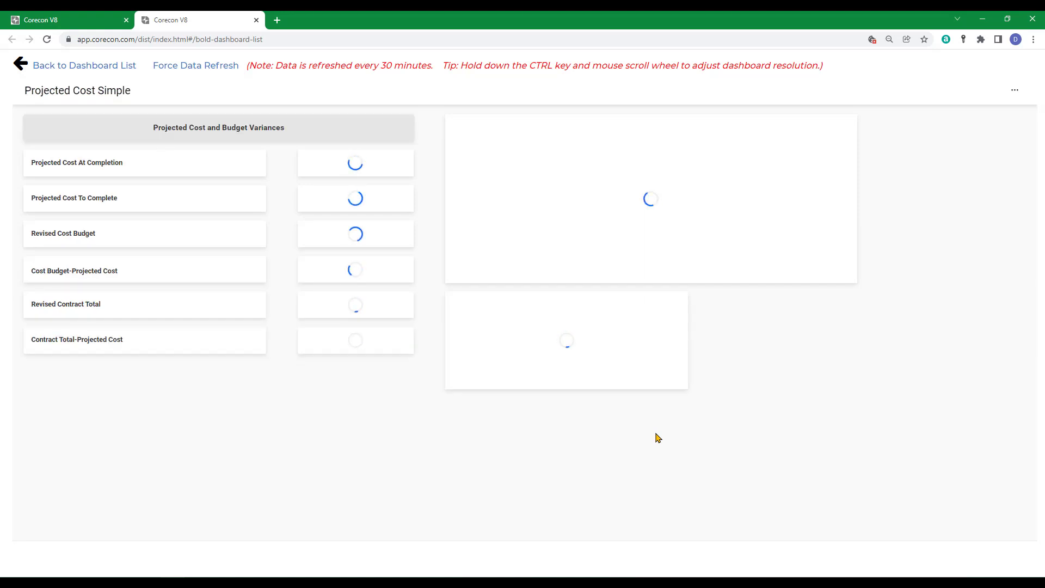
pyautogui.click(85, 68)
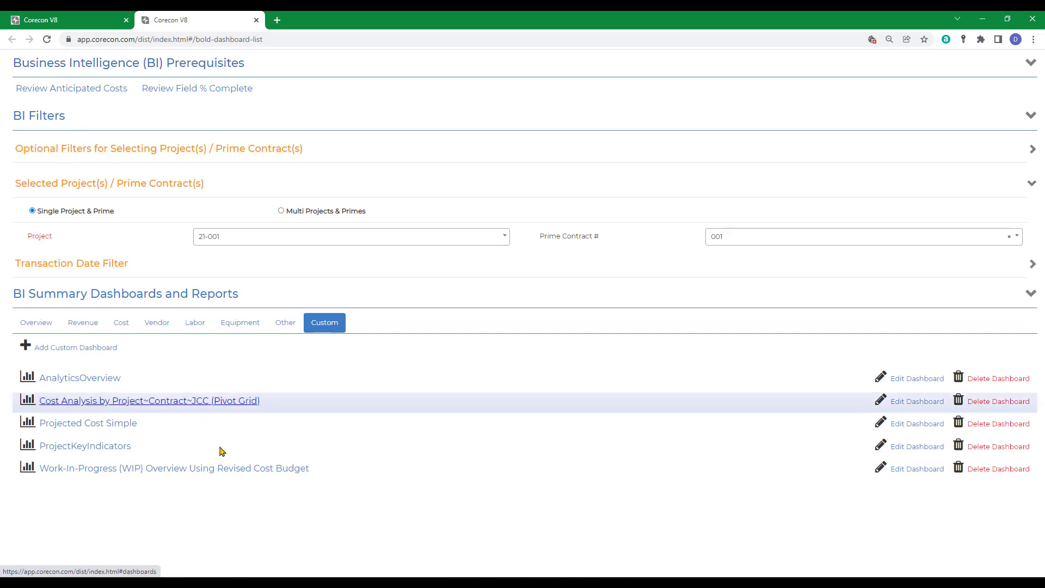
pyautogui.click(917, 425)
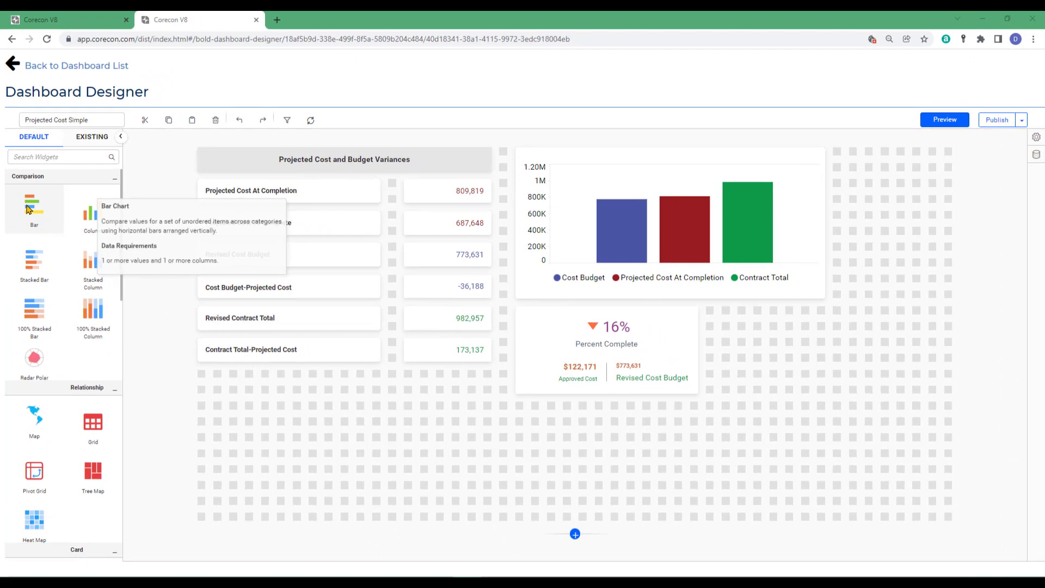
# Add a Bar chart widget in the empty area beneath the Contract Total-Projected Cost card and name it Revenue Analysis.
pyautogui.moveTo(28, 216); pyautogui.dragTo(202, 388)
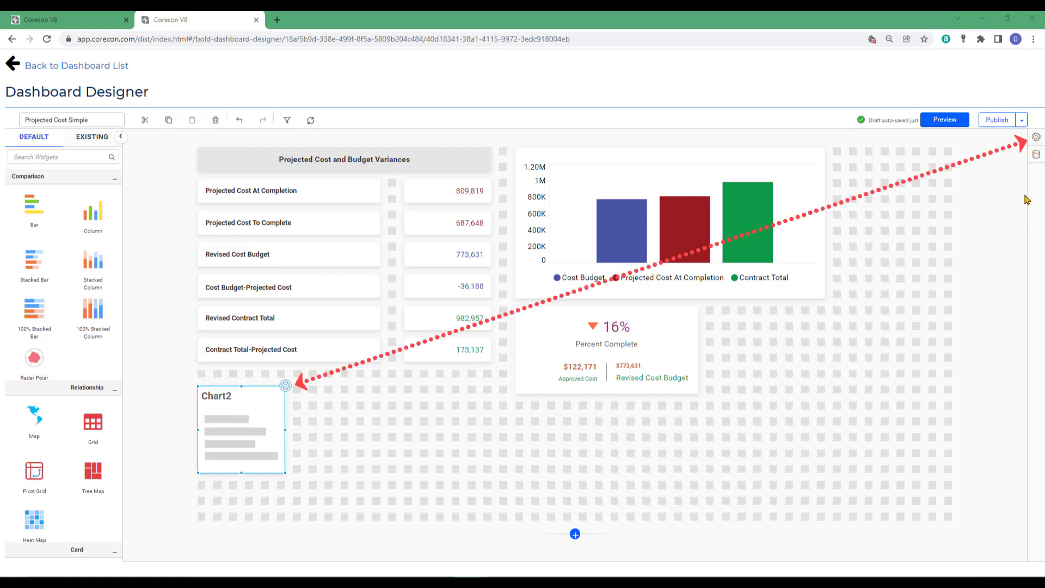
pyautogui.click(285, 386)
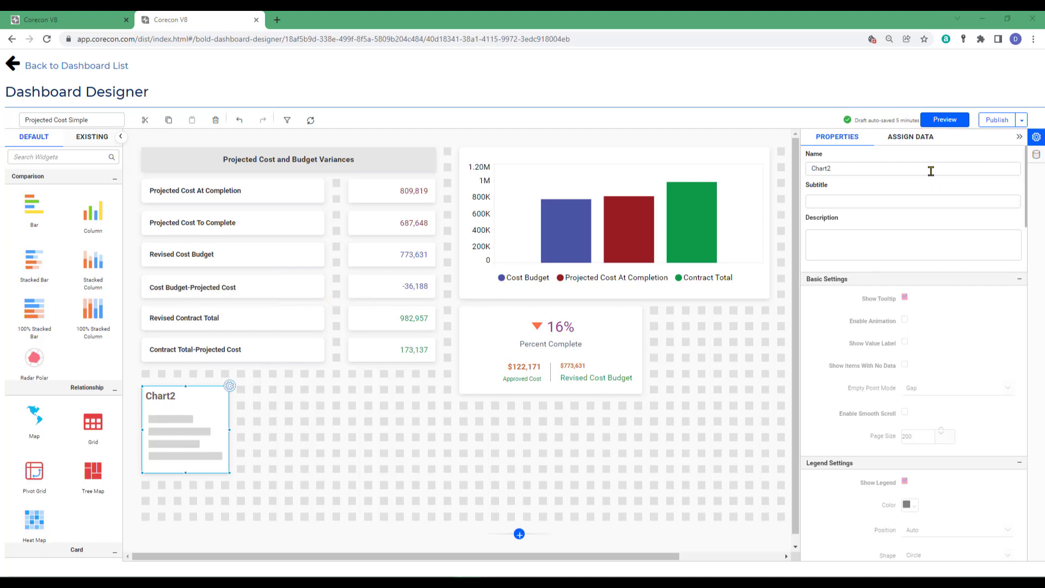
pyautogui.click(845, 172)
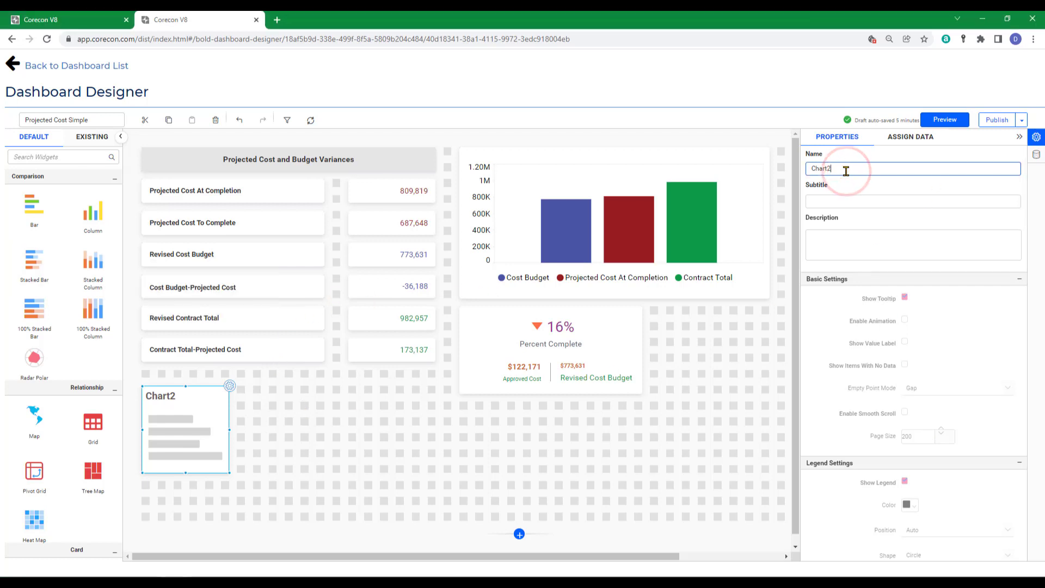
pyautogui.doubleClick(845, 172)
pyautogui.write('R')
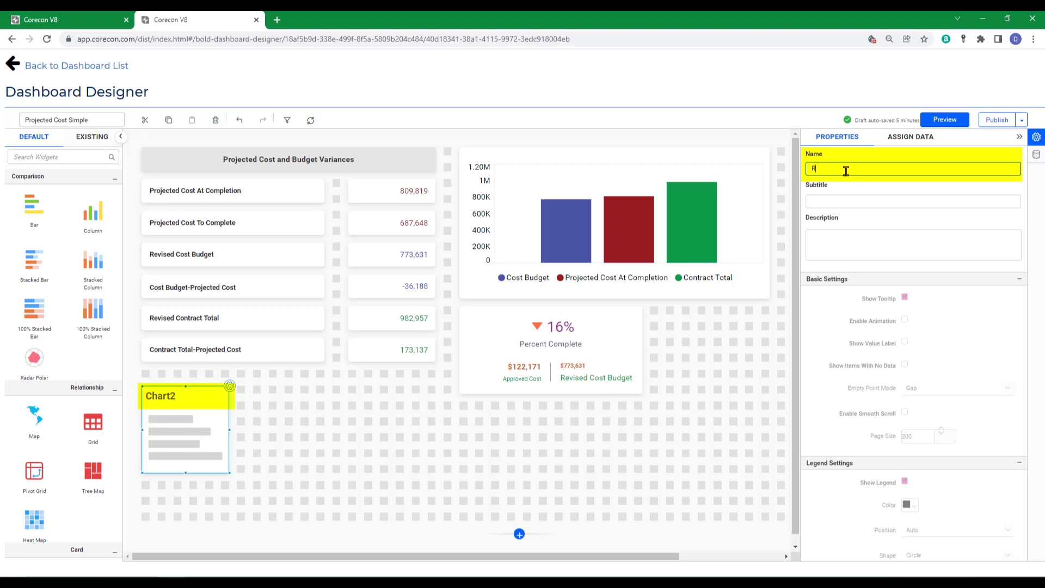
pyautogui.write('evenue Analysis')
# Set the Revenue Analysis chart's data source to CoreconAPI_Overview.
pyautogui.click(910, 138)
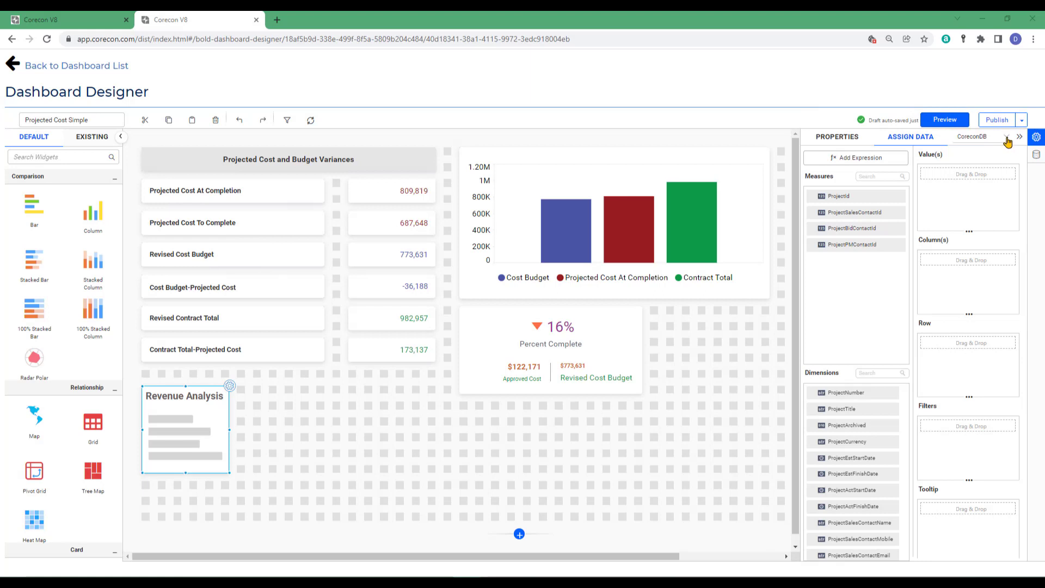
pyautogui.click(1006, 138)
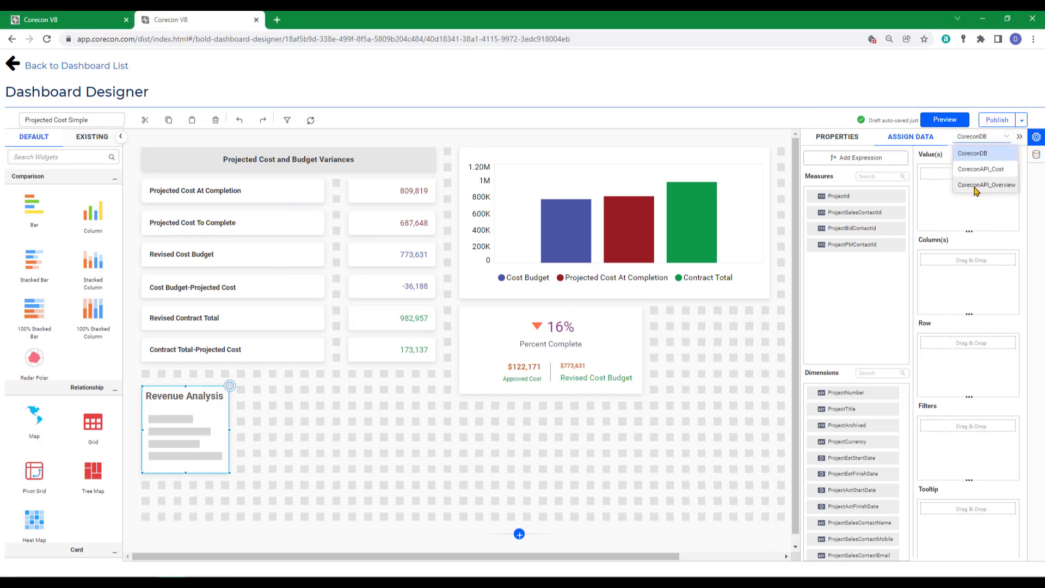
pyautogui.click(1004, 186)
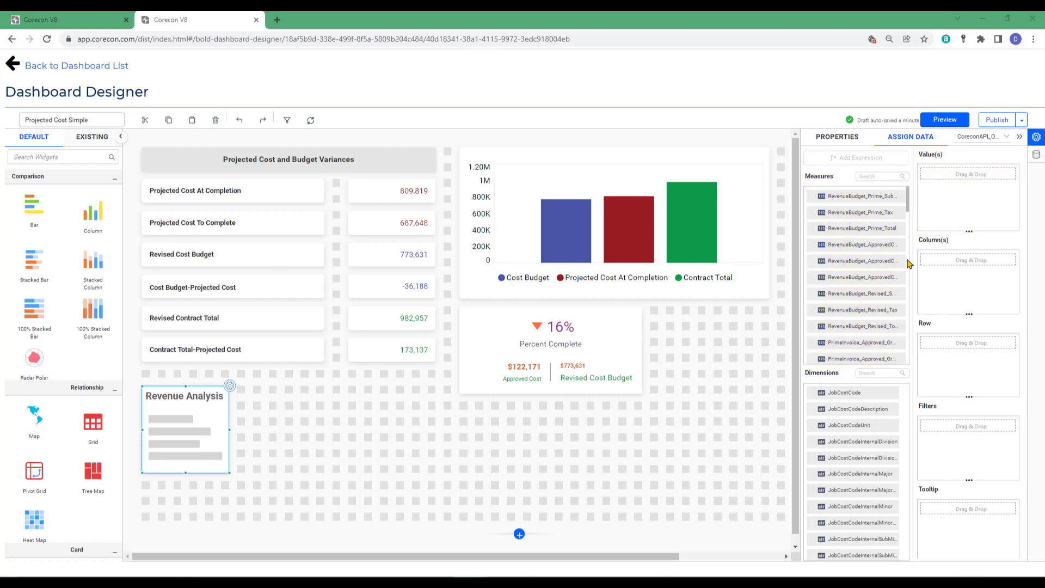
# Assign the measures RevenueBudget_Revised_Total, PrimeInvoice_Approved_GrossTotal and PrimeInvoice_Approved_Total as the chart's values.
pyautogui.scroll(-1, 908, 264)
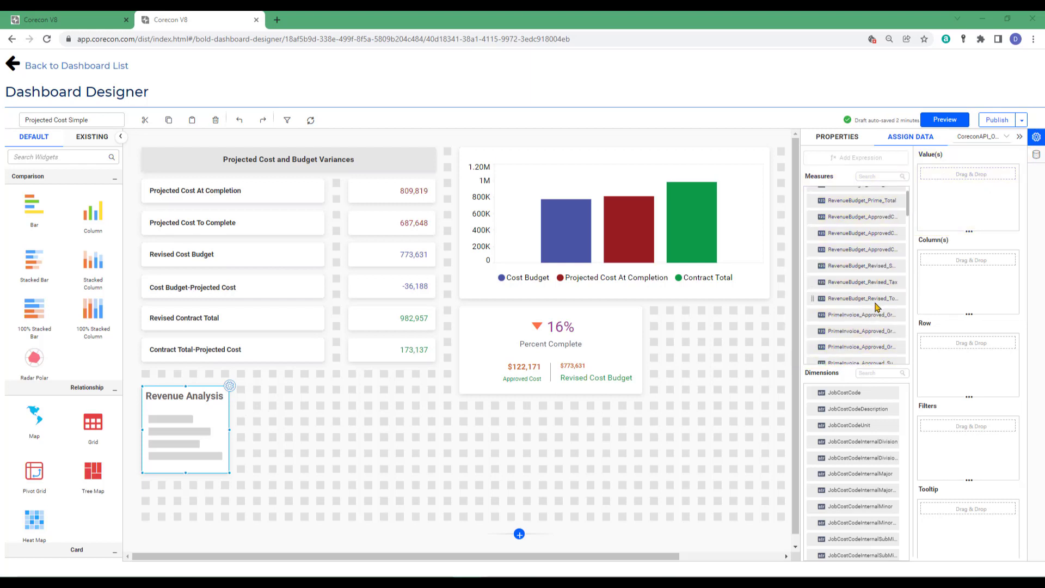
pyautogui.scroll(-1, 873, 275)
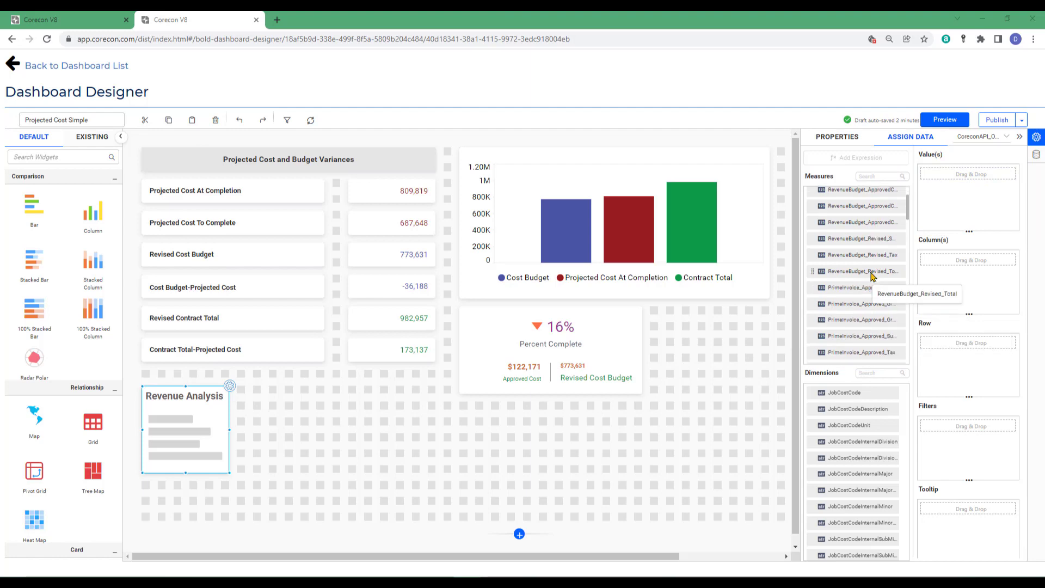
pyautogui.moveTo(872, 276); pyautogui.dragTo(936, 173)
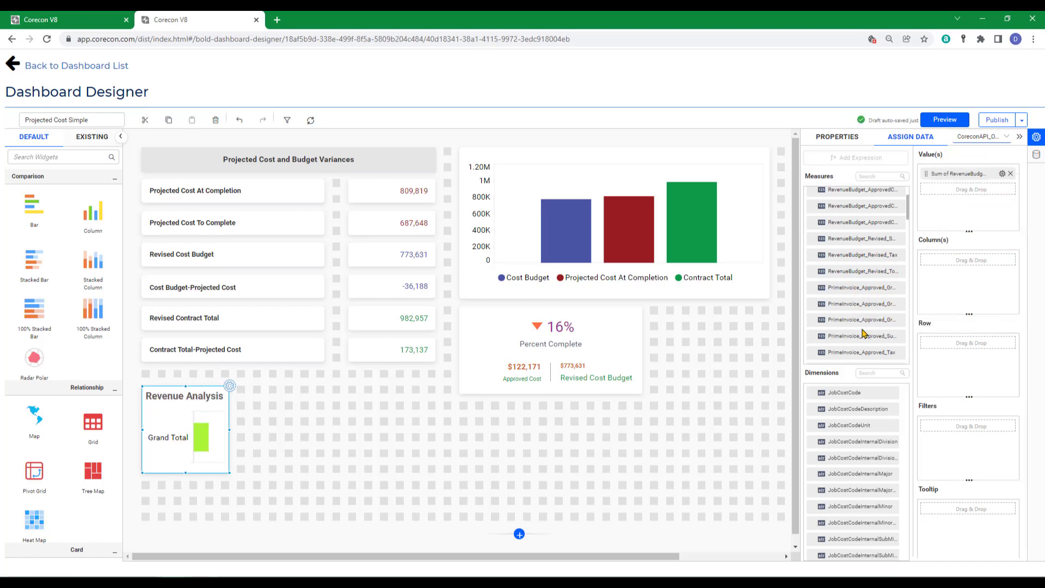
pyautogui.scroll(-1, 853, 338)
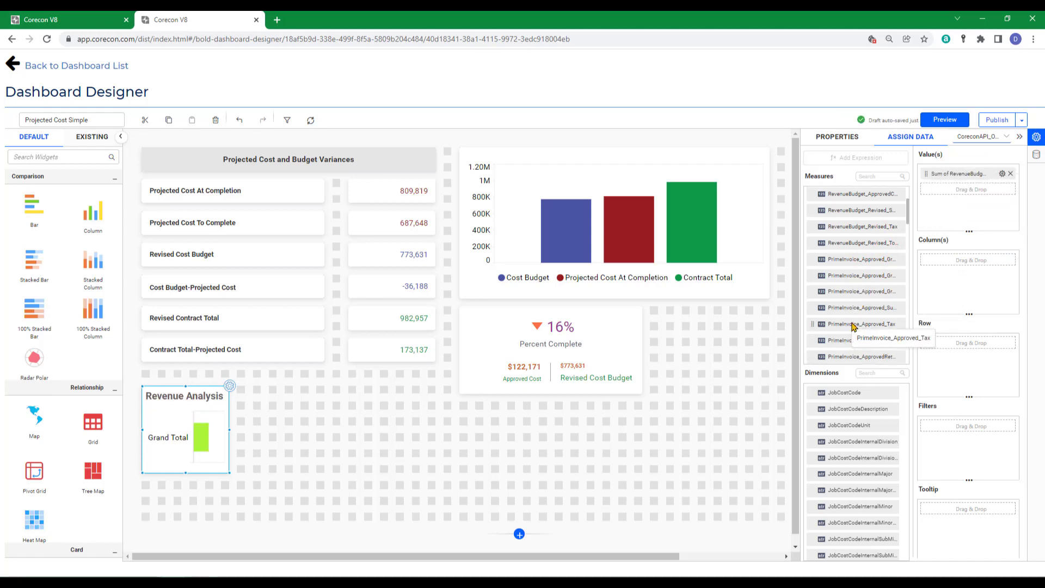
pyautogui.scroll(-2, 853, 325)
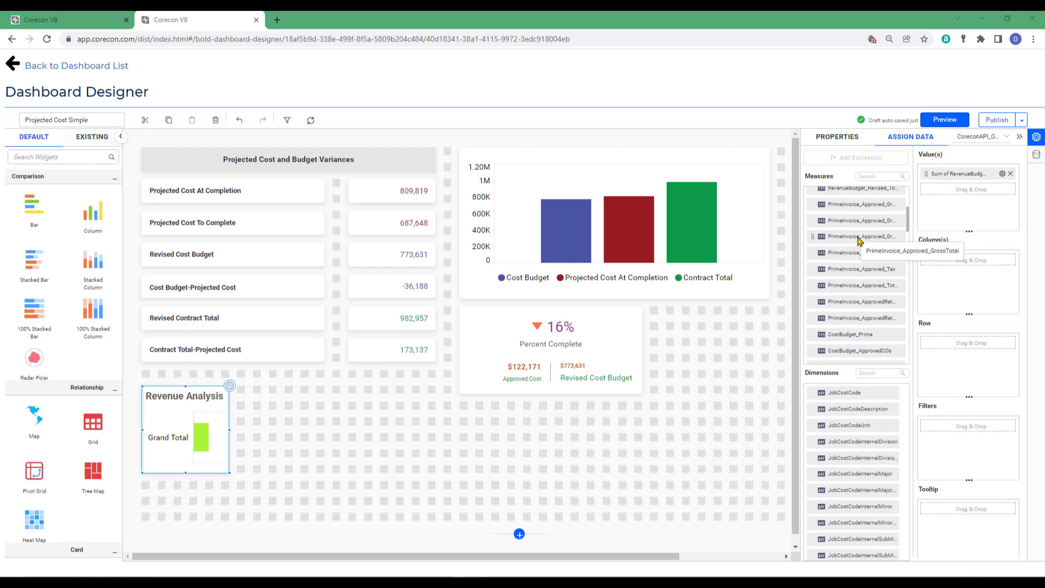
pyautogui.moveTo(857, 240); pyautogui.dragTo(927, 187)
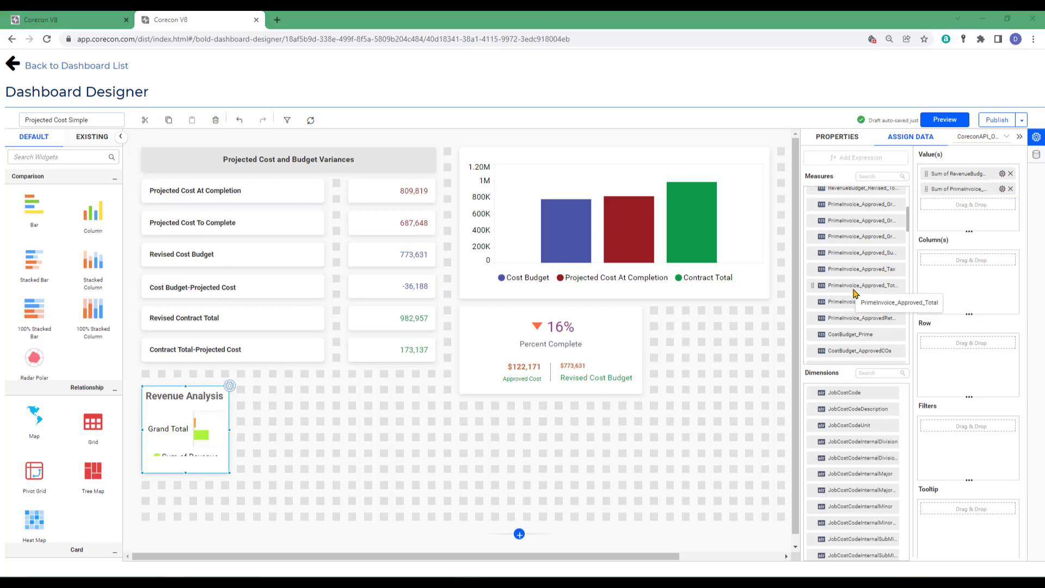
pyautogui.moveTo(857, 289); pyautogui.dragTo(930, 202)
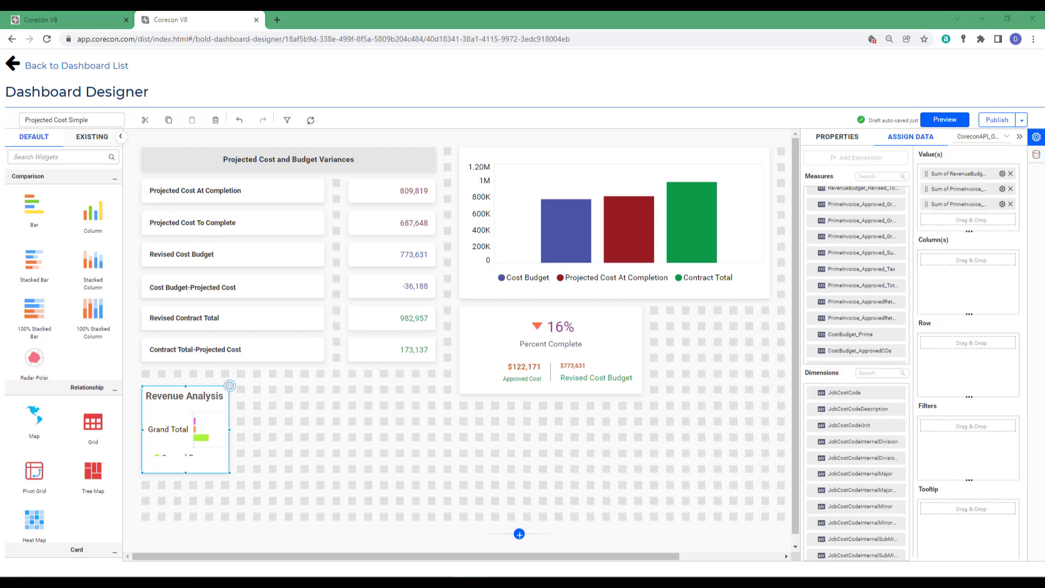
# Choose Sum for the chart's revenue budget and gross invoice values, and check the aggregation of the third value.
pyautogui.click(1002, 174)
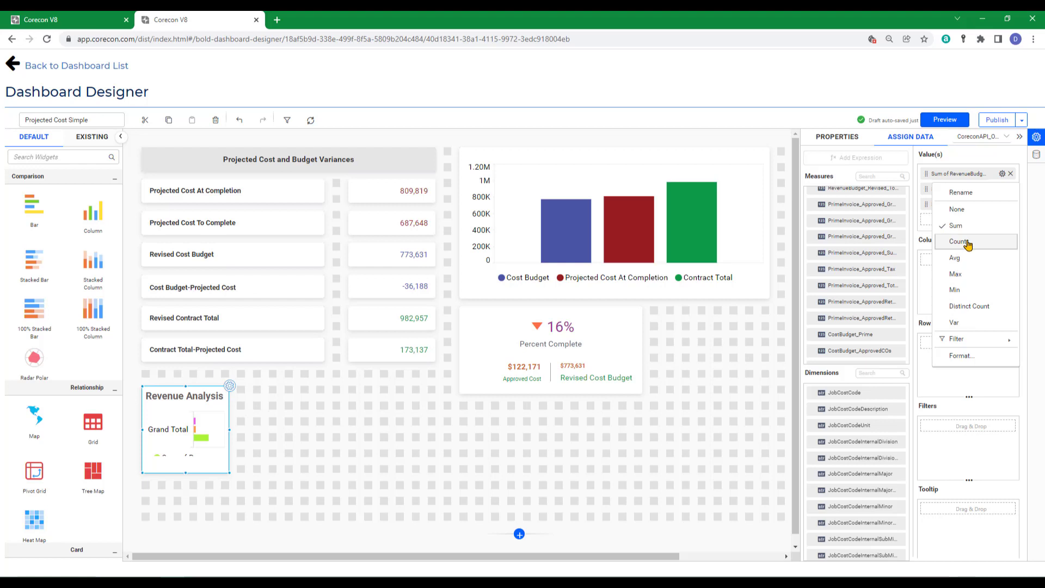
pyautogui.click(958, 225)
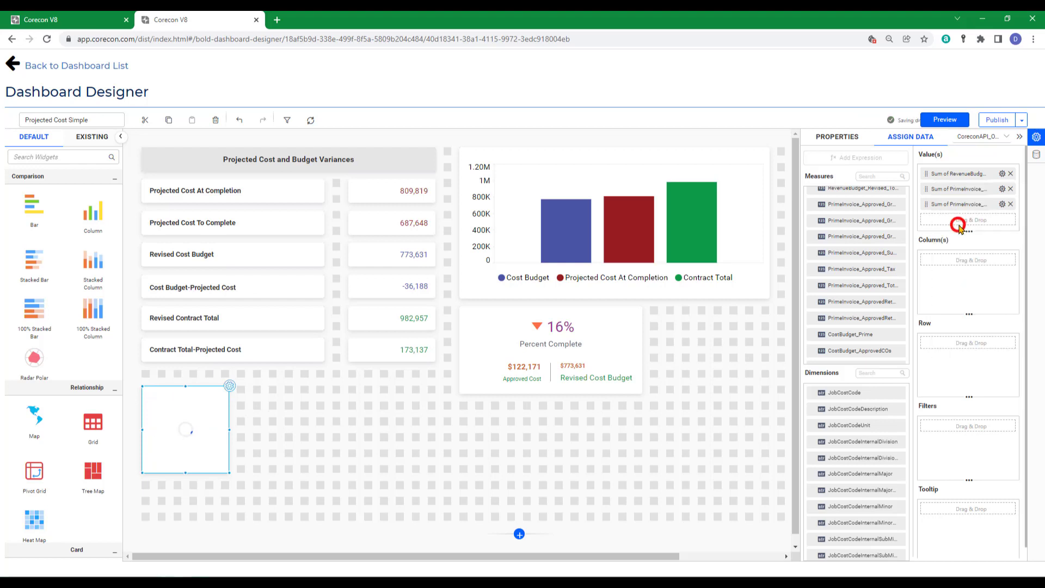
pyautogui.click(1002, 189)
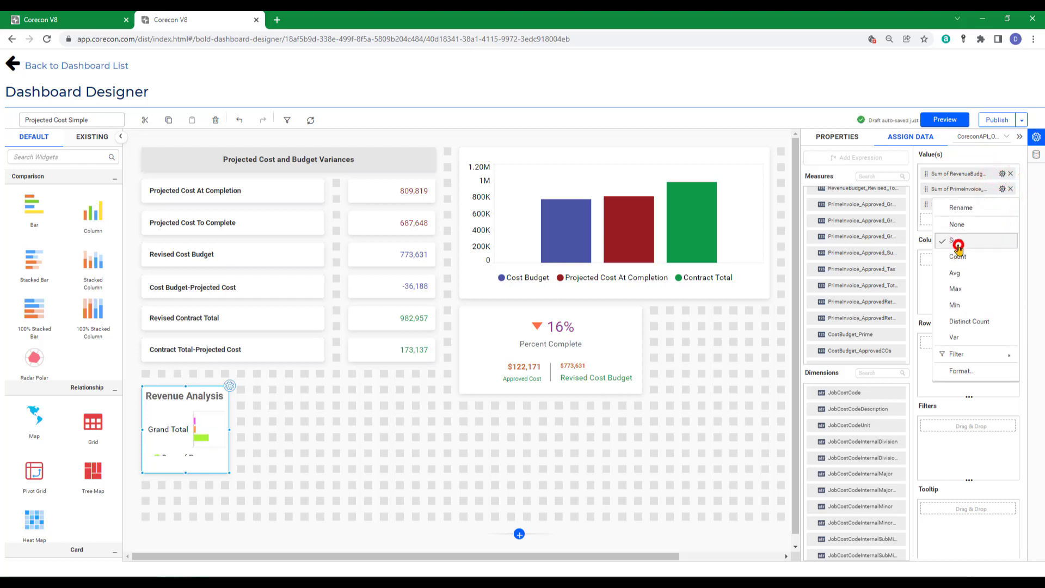
pyautogui.click(956, 240)
pyautogui.click(1001, 204)
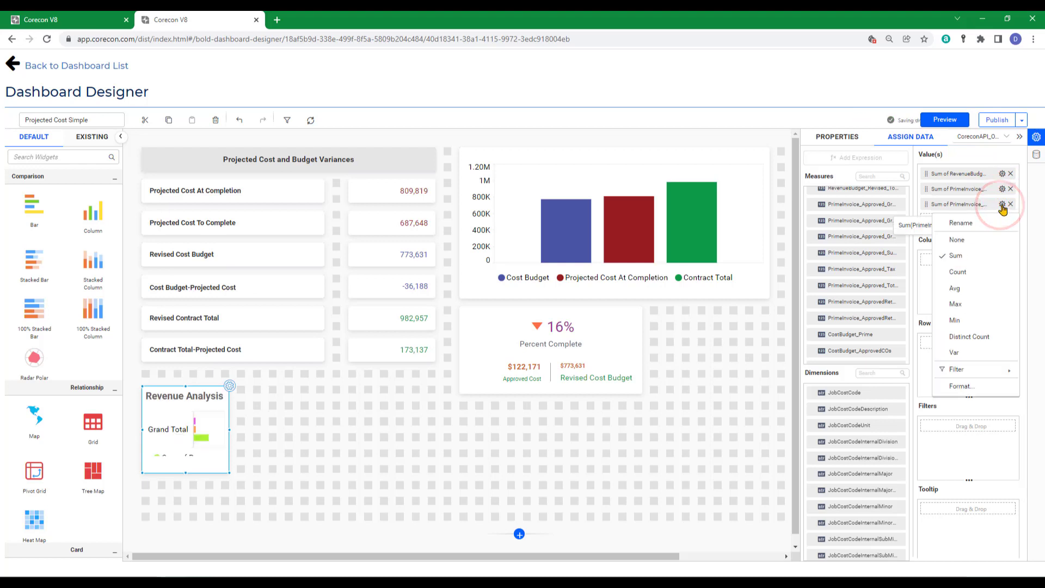
pyautogui.click(1002, 204)
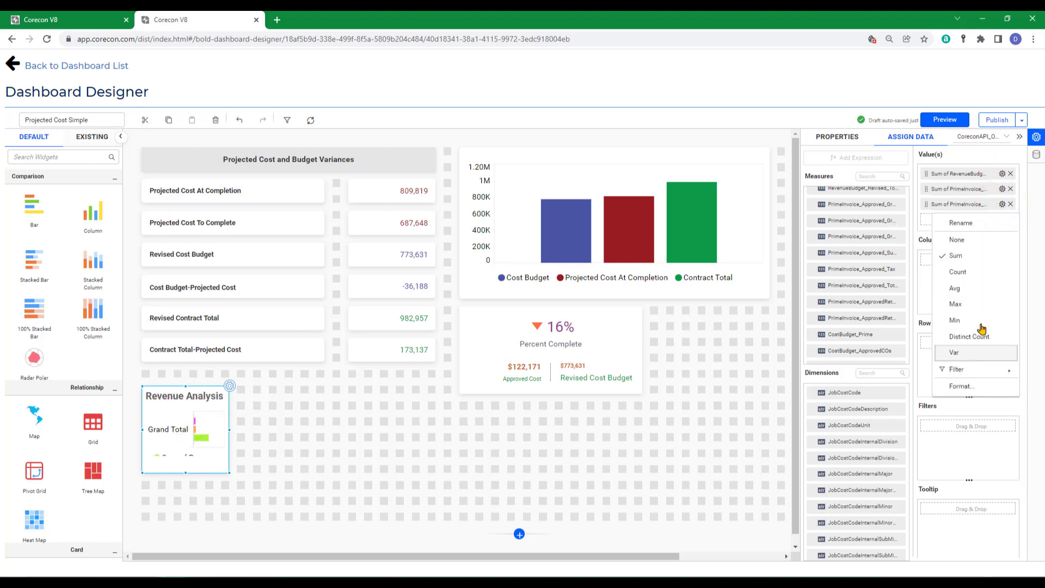
pyautogui.click(957, 206)
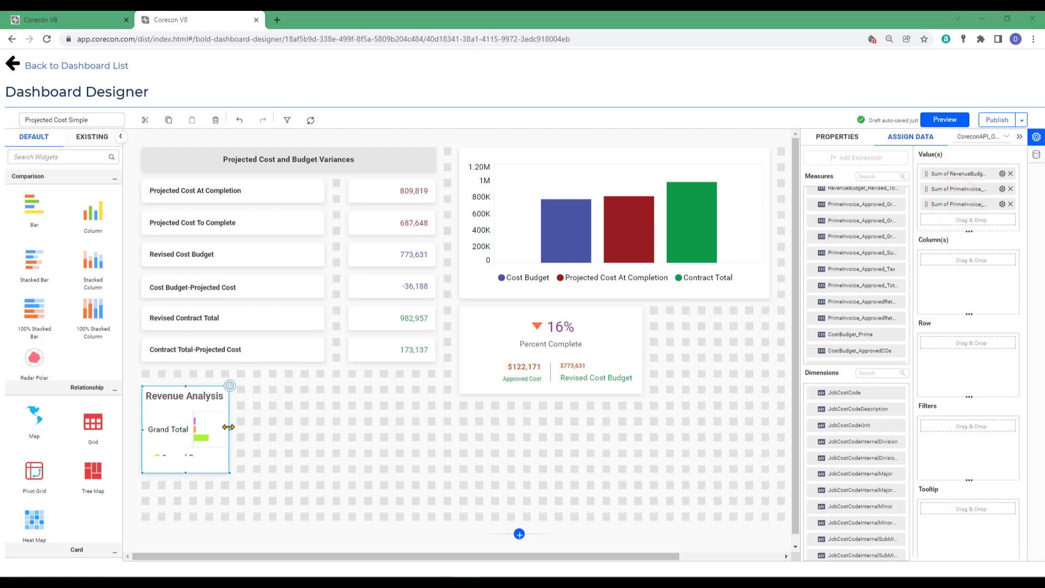
# Widen the Revenue Analysis chart until it spans beneath the Percent Complete card, extend it downward, and lower its upper edge one grid row.
pyautogui.moveTo(229, 427); pyautogui.dragTo(441, 433)
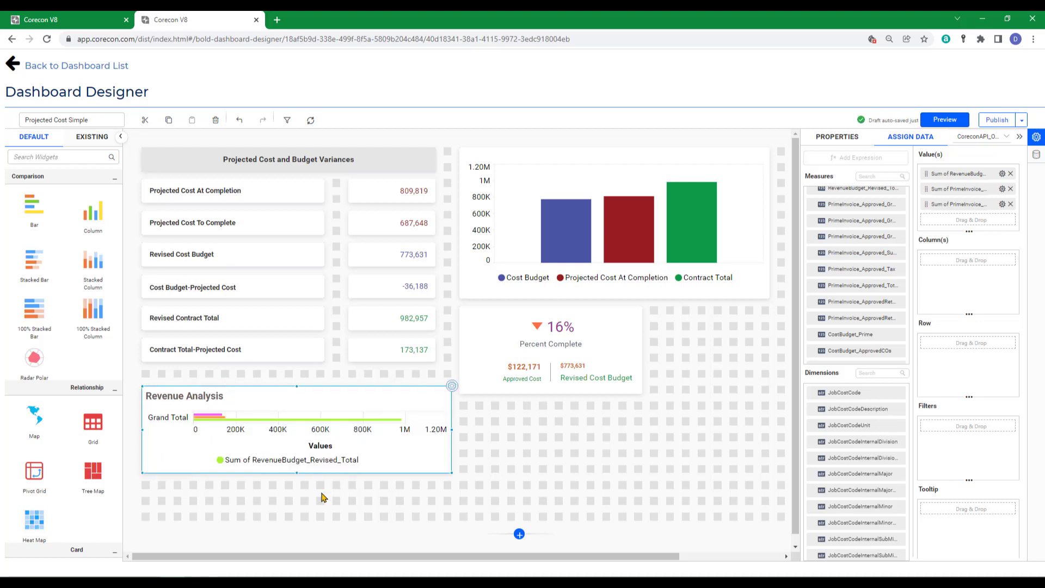
pyautogui.moveTo(296, 487); pyautogui.dragTo(296, 492)
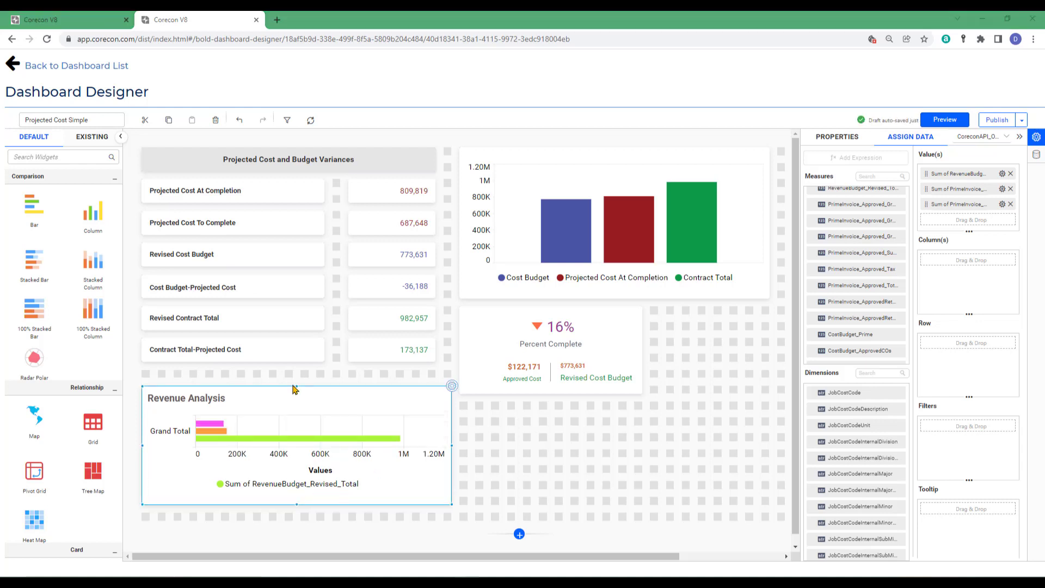
pyautogui.click(295, 385)
pyautogui.moveTo(295, 390); pyautogui.dragTo(297, 405)
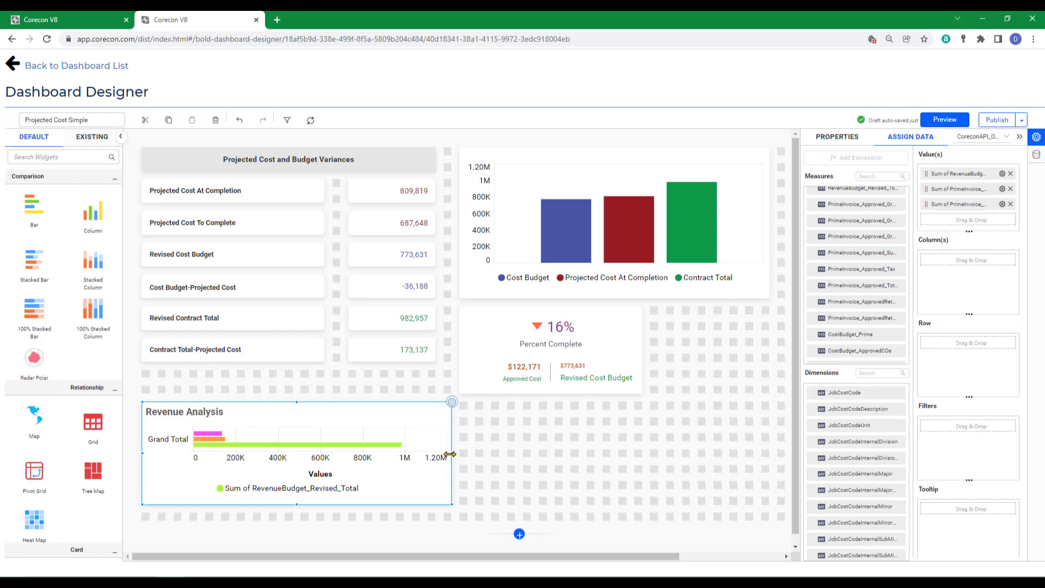
pyautogui.moveTo(452, 455); pyautogui.dragTo(722, 456)
# Shorten the Percent Complete card from below and enlarge the Revenue Analysis chart upward and to the right.
pyautogui.click(508, 341)
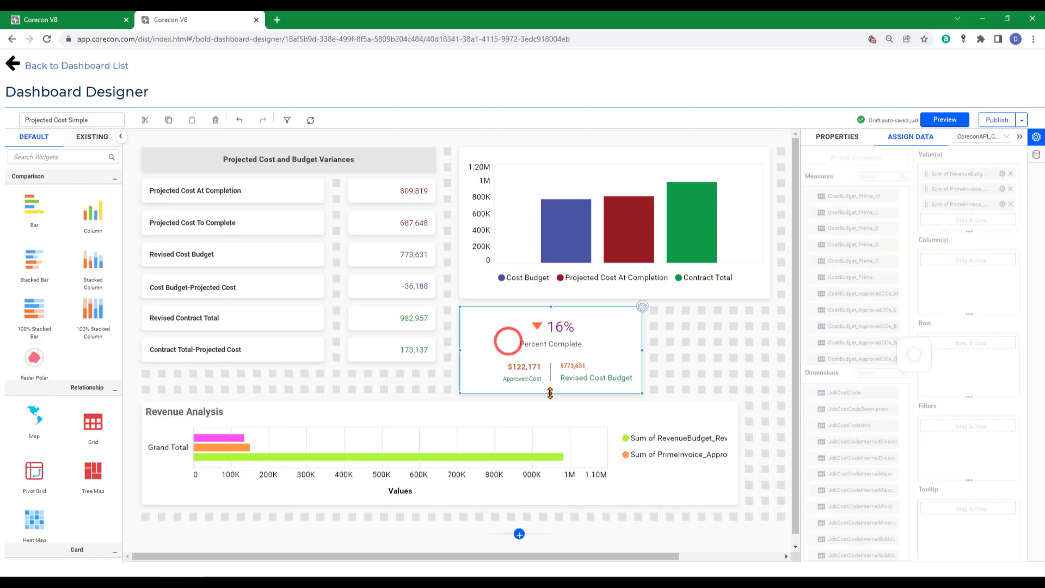
pyautogui.moveTo(551, 393); pyautogui.dragTo(548, 363)
pyautogui.click(396, 421)
pyautogui.moveTo(438, 400); pyautogui.dragTo(436, 381)
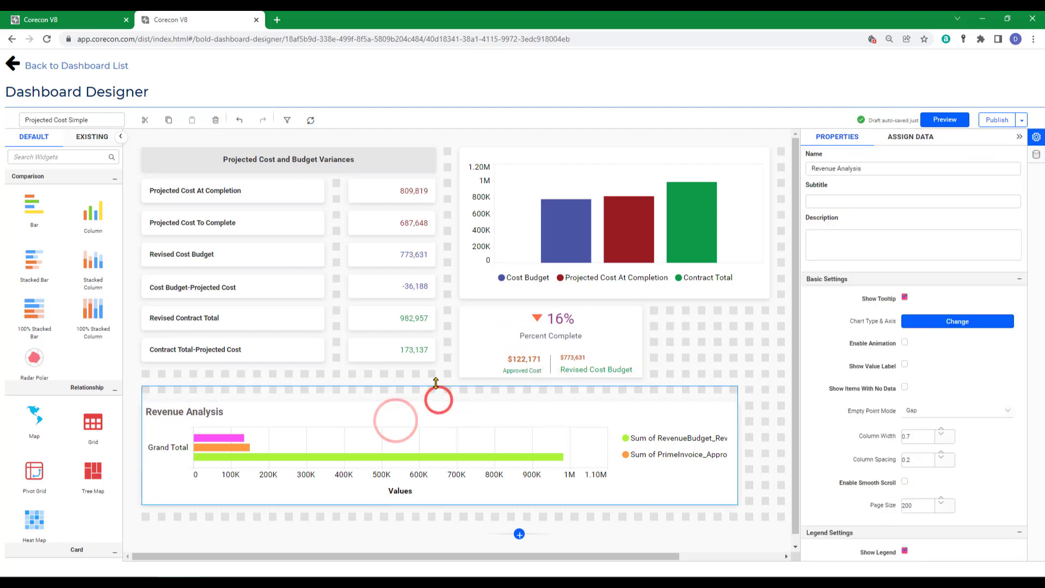
pyautogui.scroll(-1, 427, 464)
pyautogui.moveTo(736, 434); pyautogui.dragTo(749, 455)
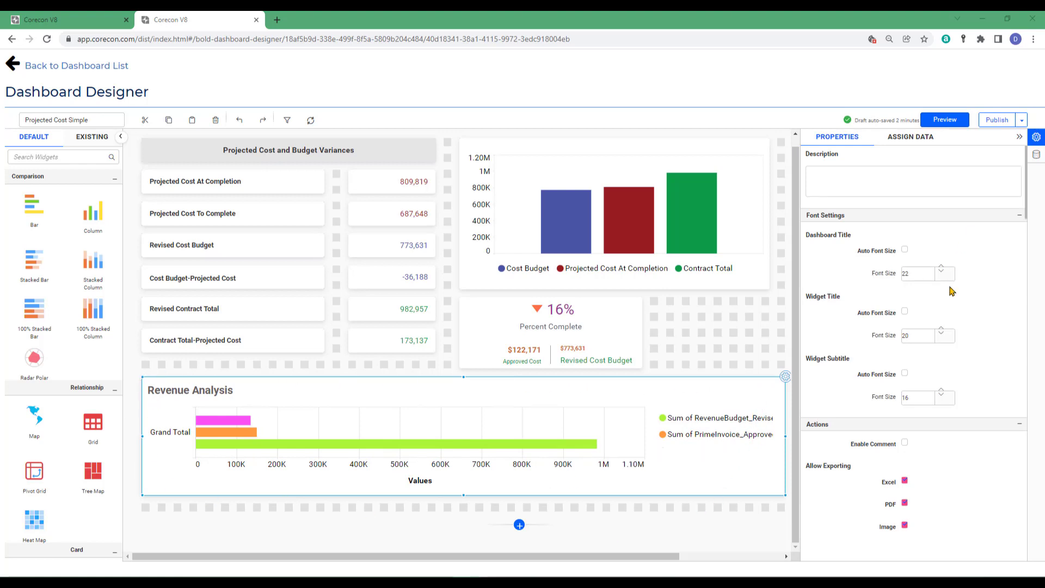
# Open the Revenue Analysis chart's properties and set its legend position to Bottom.
pyautogui.click(1036, 141)
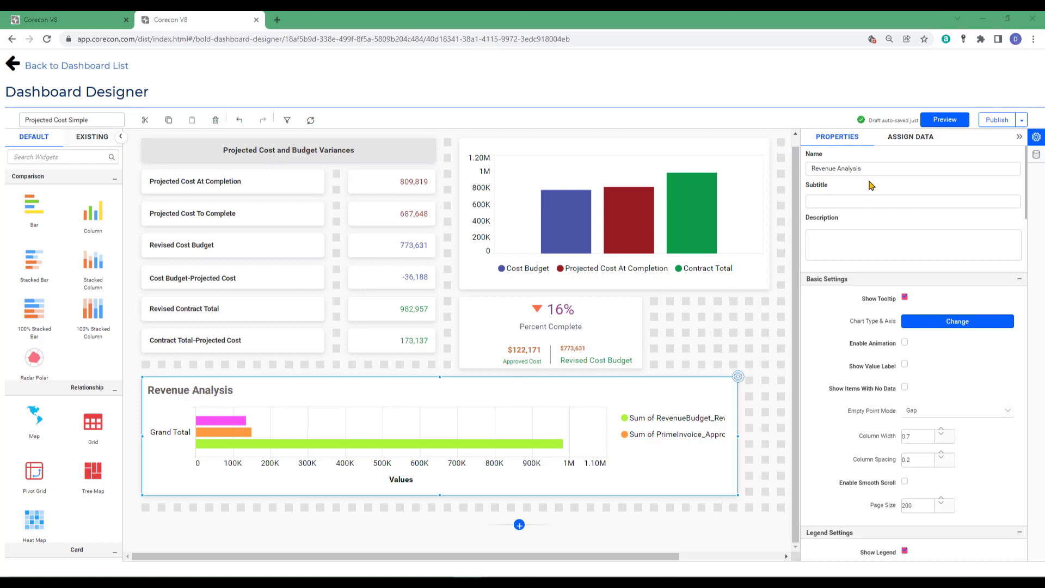
pyautogui.scroll(-5, 860, 271)
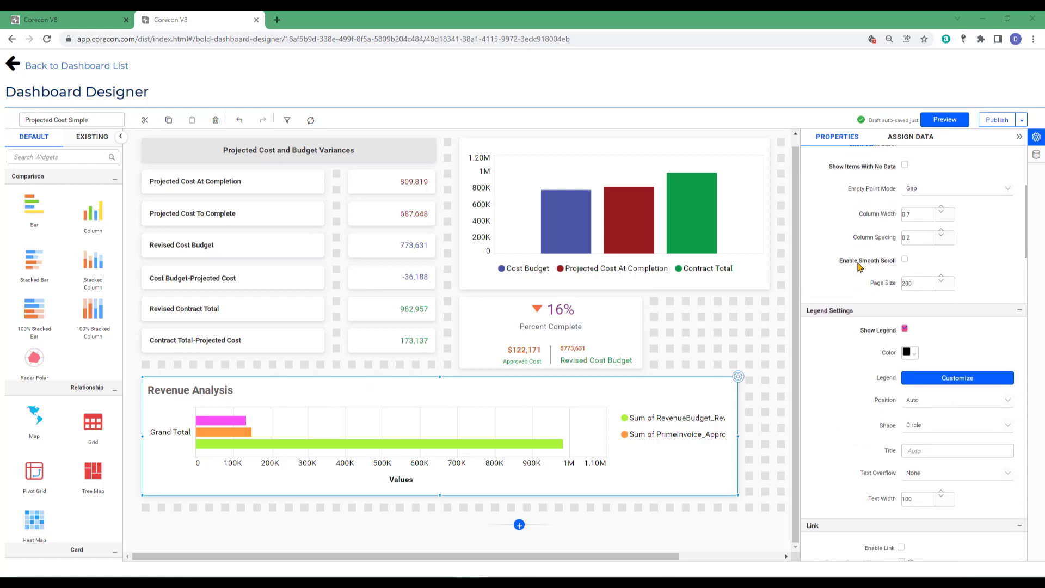
pyautogui.scroll(-1, 905, 236)
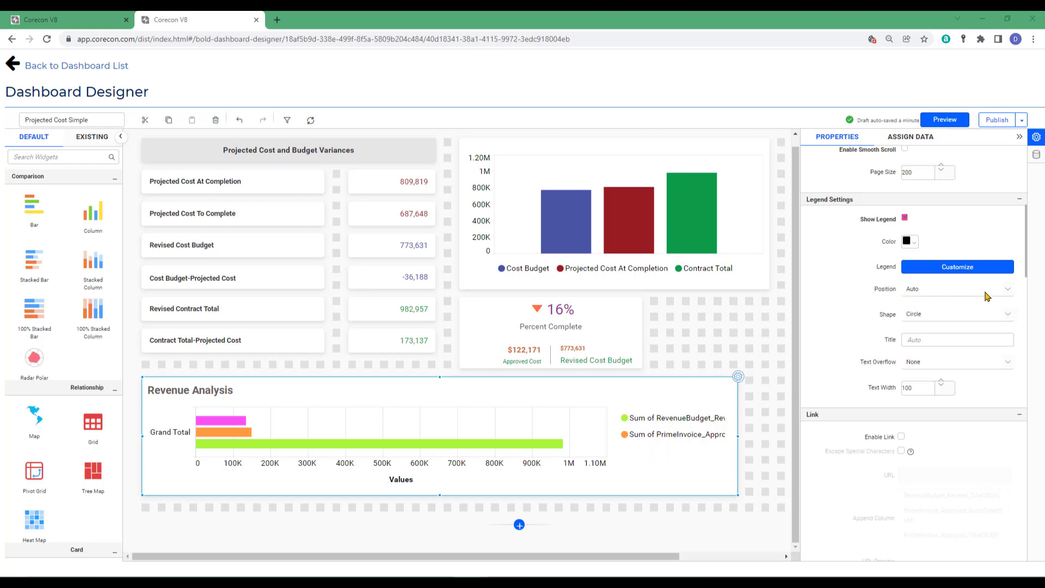
pyautogui.click(1007, 294)
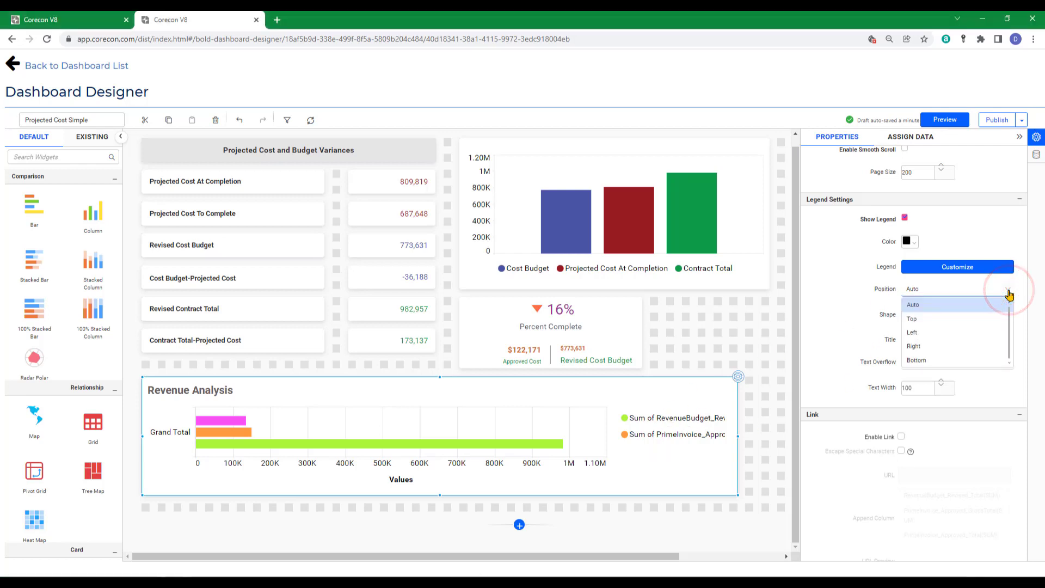
pyautogui.click(918, 361)
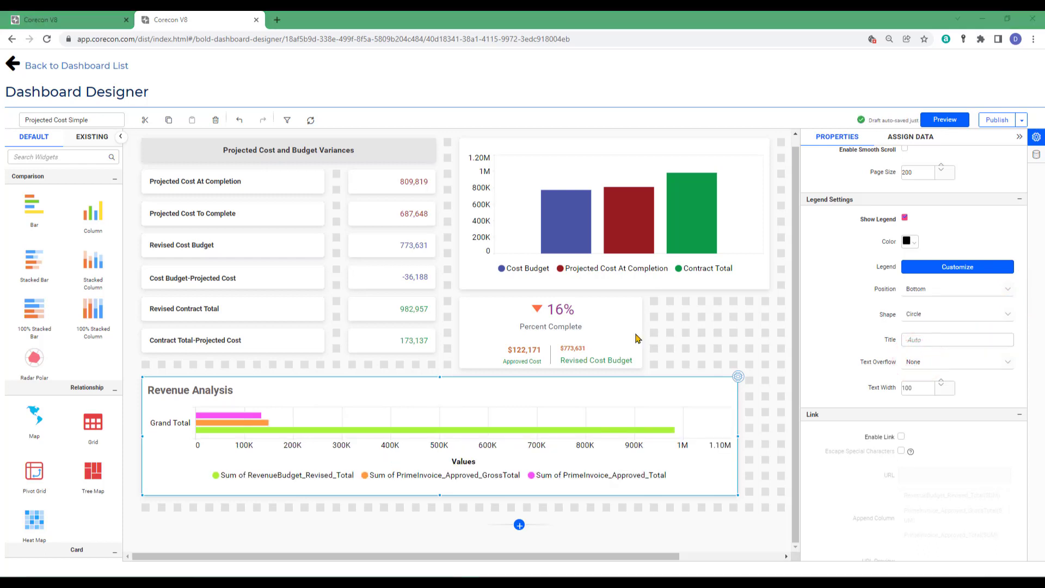
# Inspect the series color options for RevenueBudget_Revised_Total, PrimeInvoice_Approved_GrossTotal and PrimeInvoice_Approved_Total in the chart's formatting settings.
pyautogui.scroll(5, 859, 341)
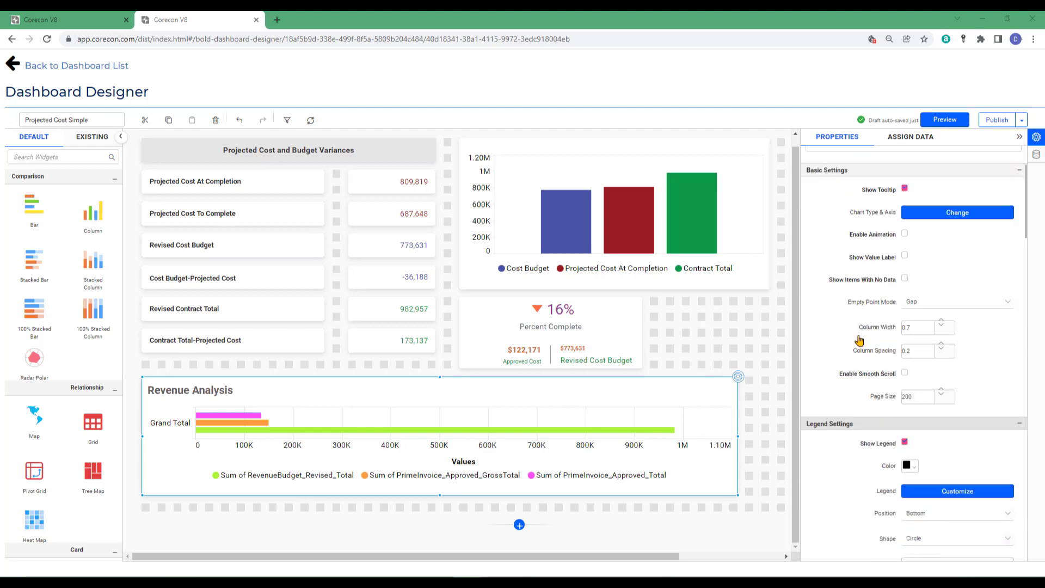
pyautogui.scroll(3, 859, 340)
pyautogui.scroll(-12, 854, 338)
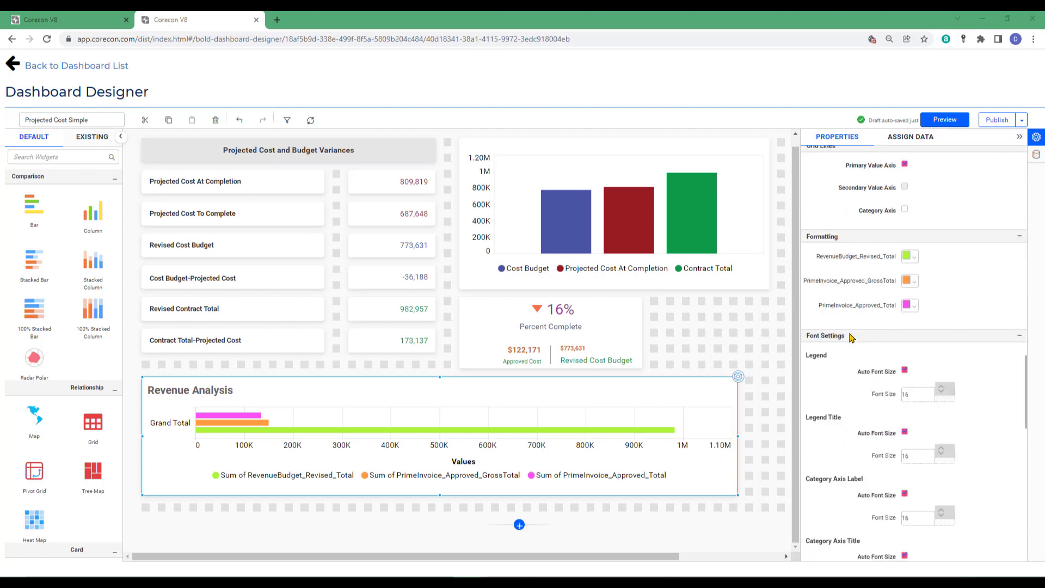
pyautogui.click(913, 258)
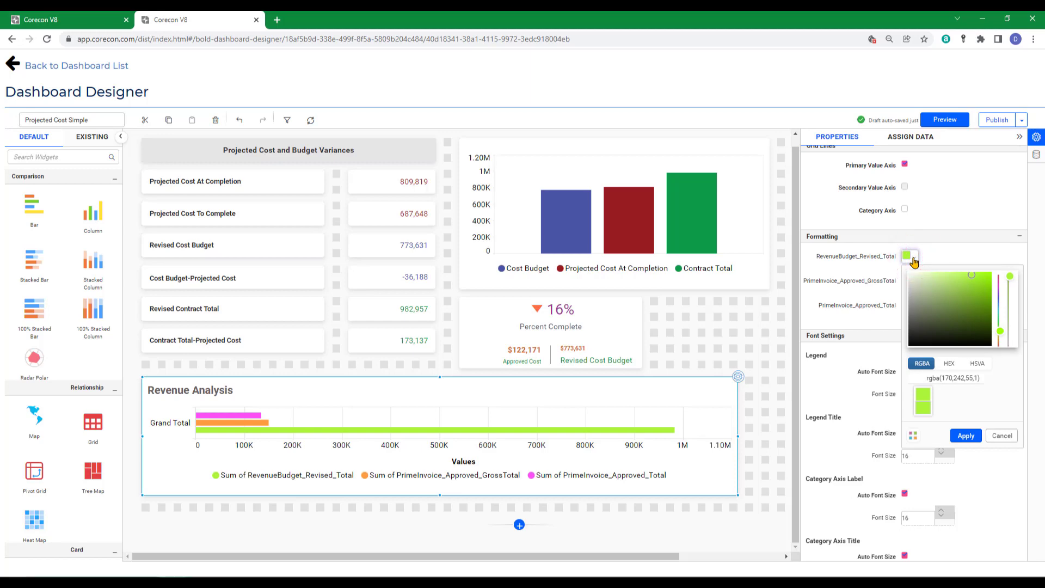
pyautogui.click(913, 258)
pyautogui.click(913, 283)
pyautogui.click(913, 282)
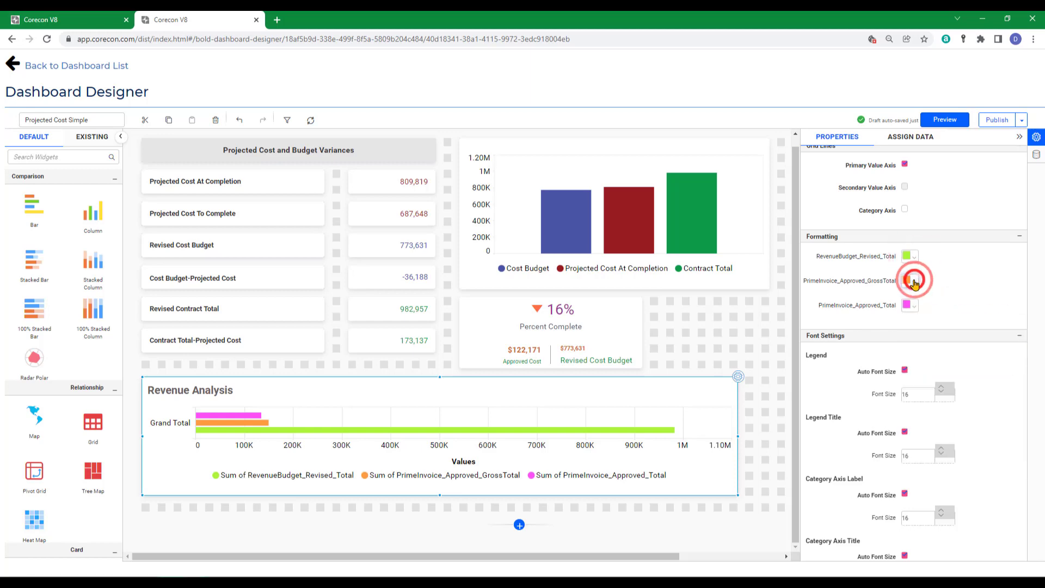
pyautogui.click(913, 308)
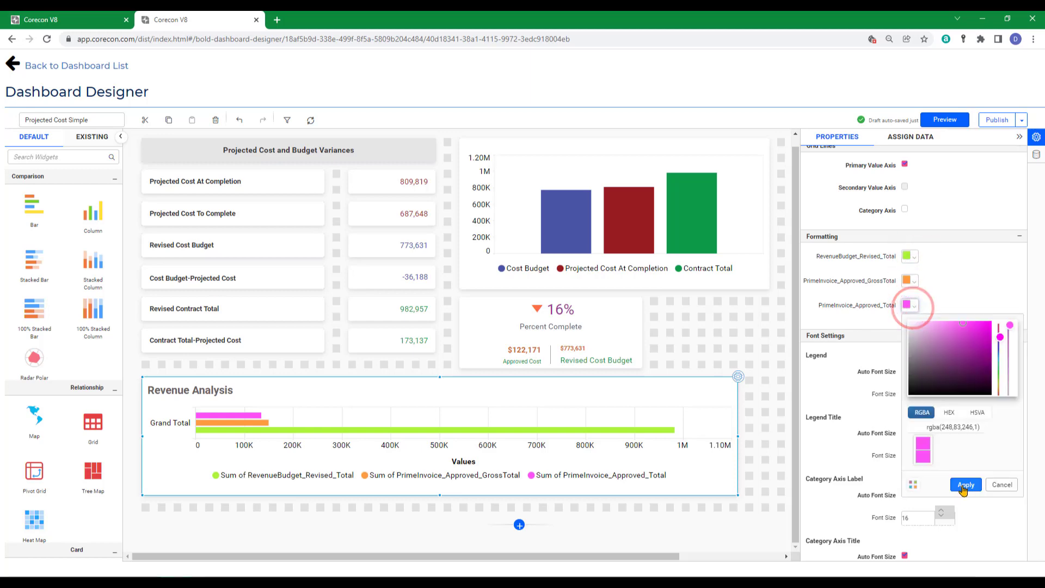
pyautogui.click(913, 306)
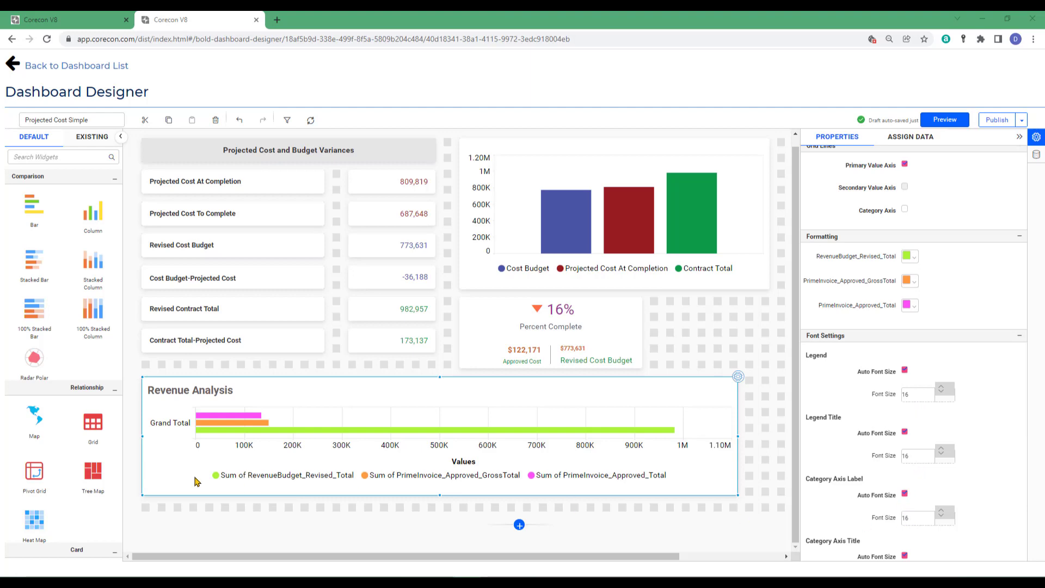
# Disallow CSV and Excel export, commenting, viewing underlying data and widget pinning for the chart, leaving image and PDF export allowed.
pyautogui.scroll(-1, 858, 454)
pyautogui.scroll(-10, 856, 452)
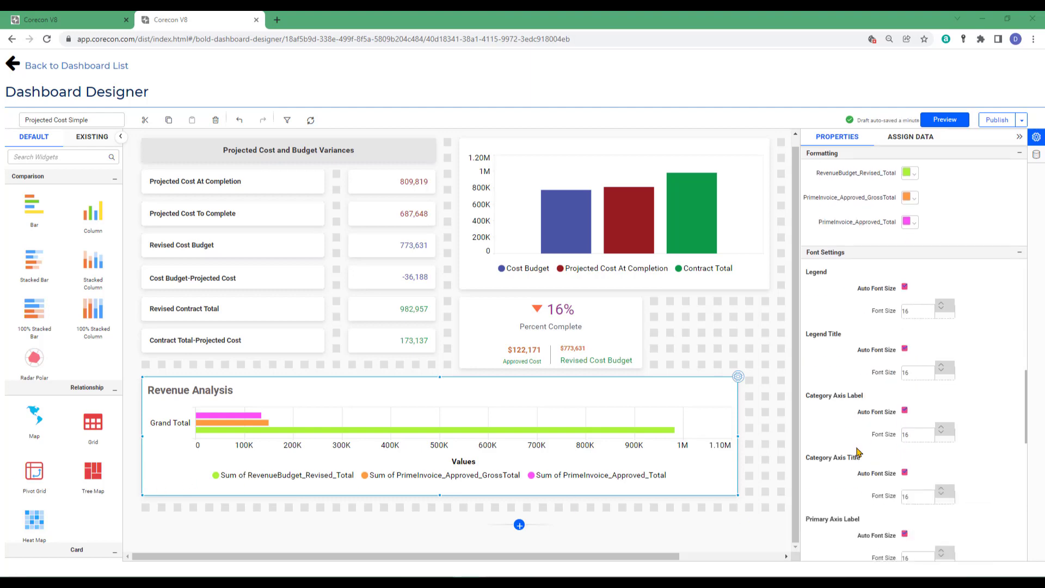
pyautogui.scroll(-9, 856, 452)
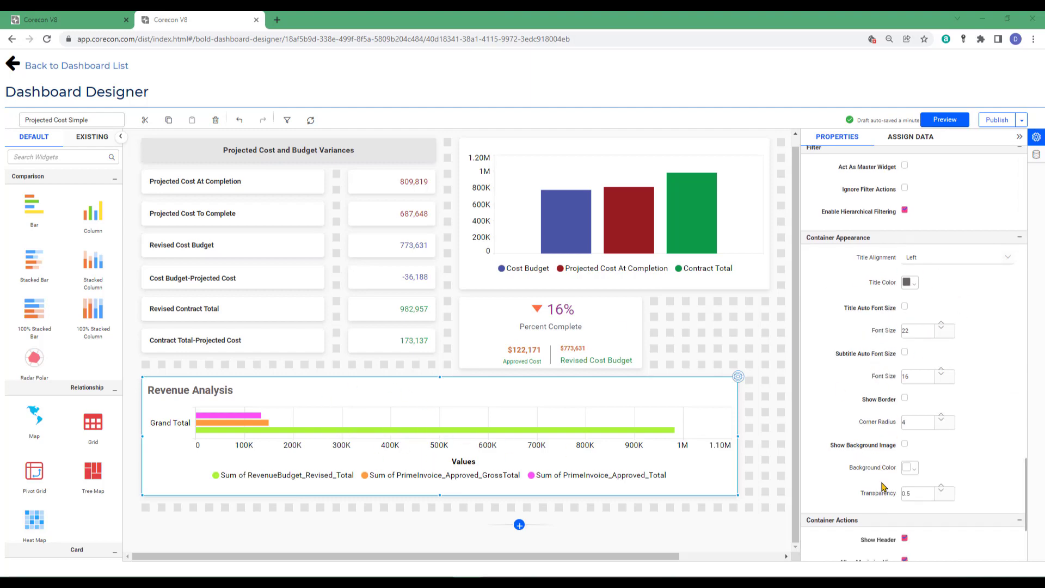
pyautogui.scroll(-3, 922, 418)
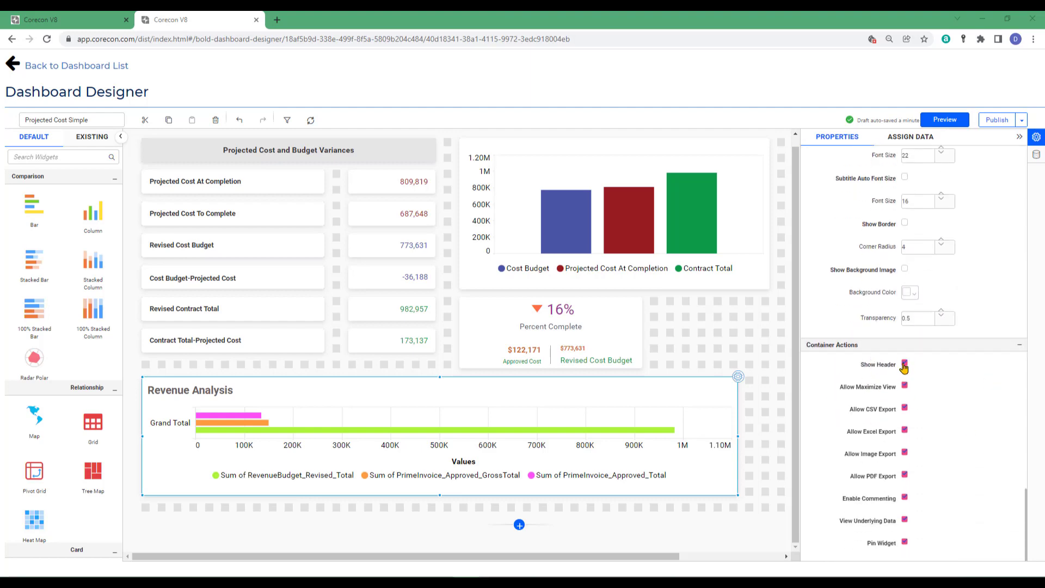
pyautogui.click(903, 409)
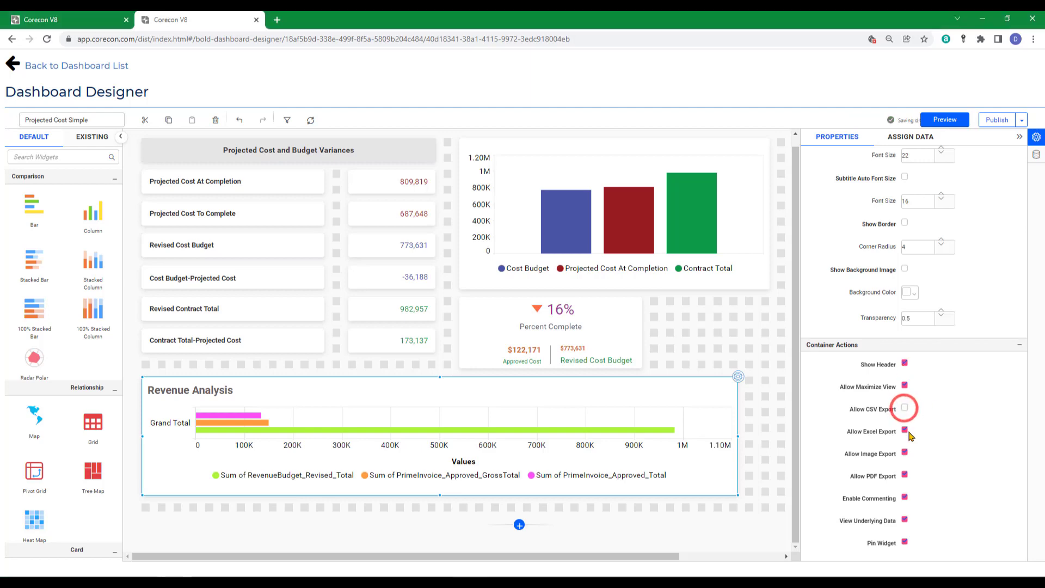
pyautogui.click(904, 431)
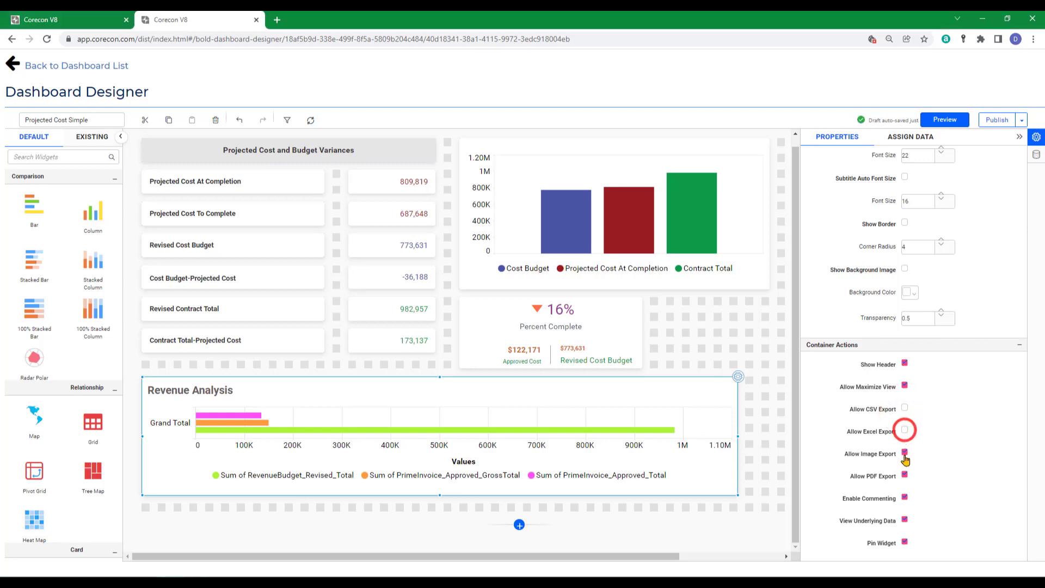
pyautogui.click(905, 452)
pyautogui.click(904, 475)
pyautogui.click(904, 497)
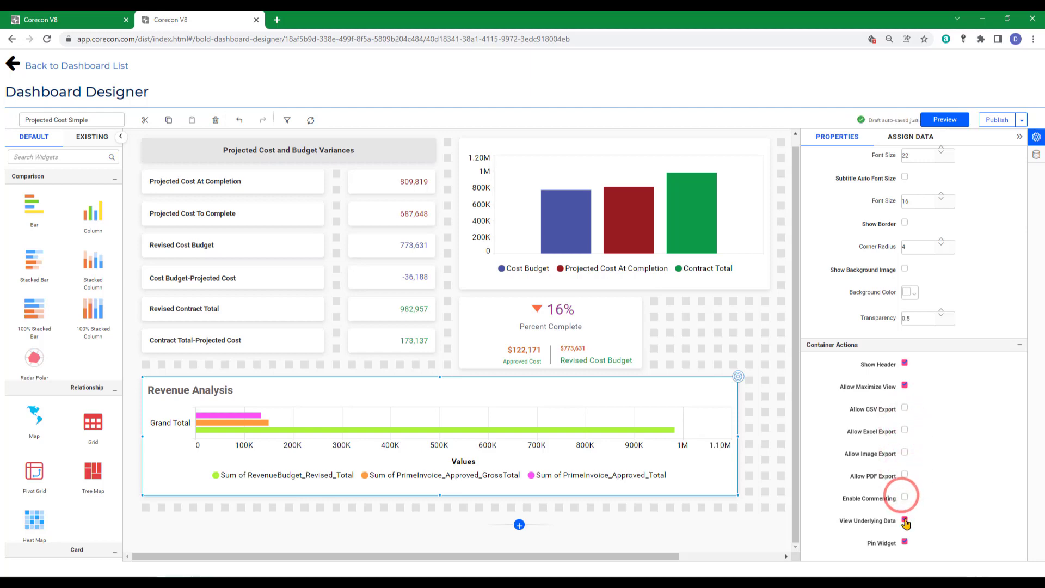
pyautogui.click(905, 519)
pyautogui.click(905, 541)
pyautogui.click(903, 455)
pyautogui.click(905, 475)
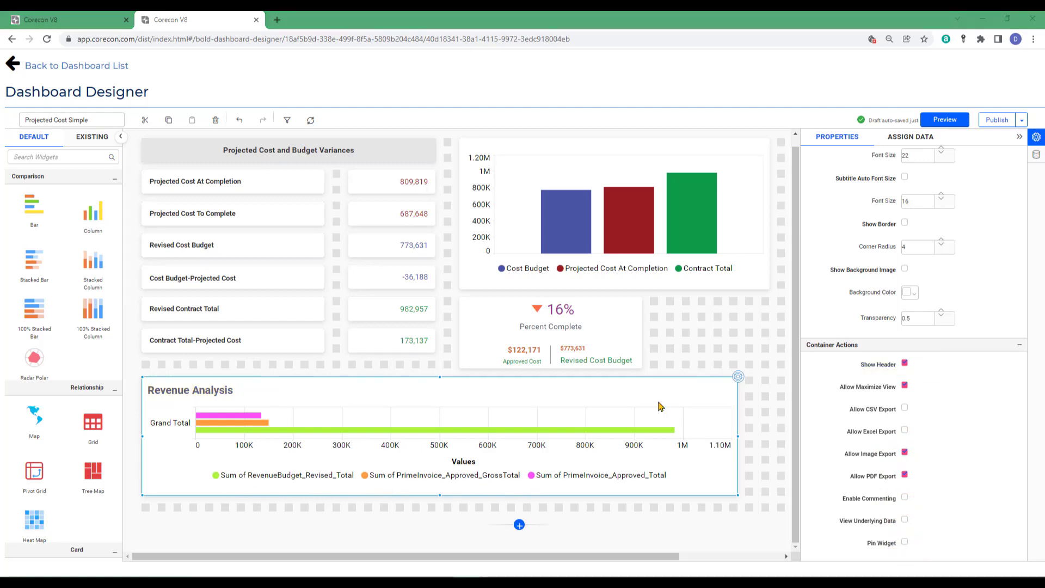
# Rename the chart's first value, the revised revenue budget total, as Revised Contract Amt.
pyautogui.click(908, 139)
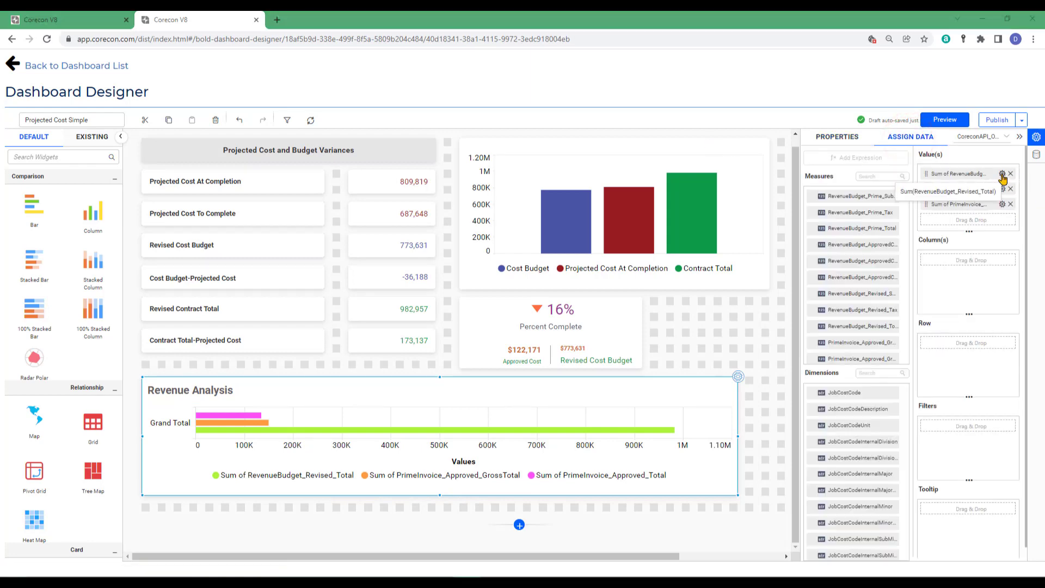
pyautogui.click(1002, 174)
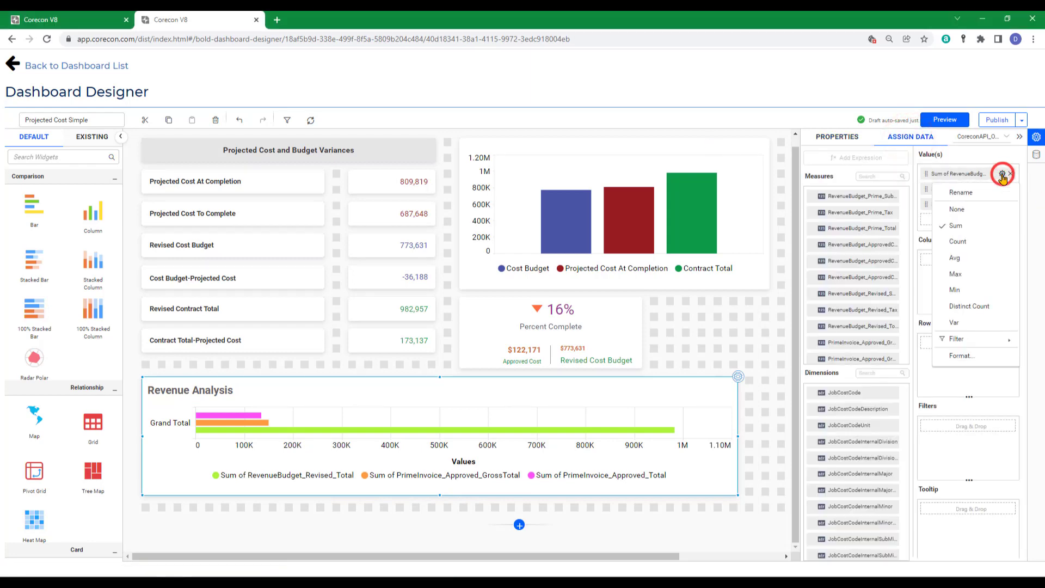
pyautogui.click(955, 192)
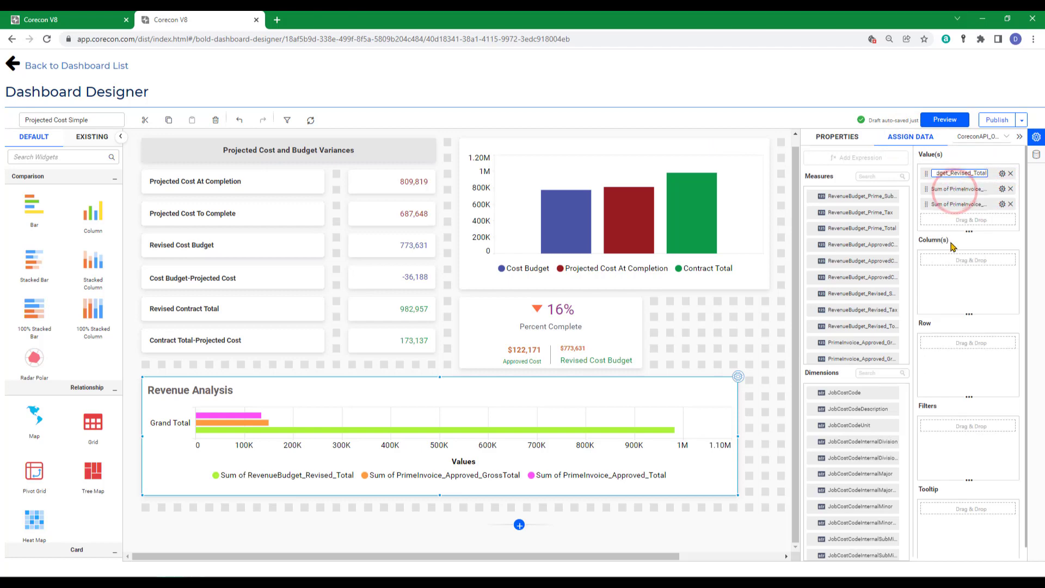
pyautogui.press('BackSpace')
pyautogui.press('BackSpace')
pyautogui.press('BackSpace')
pyautogui.press('BackSpace')
pyautogui.press('BackSpace')
pyautogui.press('BackSpace')
pyautogui.press('BackSpace')
pyautogui.press('BackSpace')
pyautogui.press('BackSpace')
pyautogui.press('BackSpace')
pyautogui.press('BackSpace')
pyautogui.press('BackSpace')
pyautogui.press('BackSpace')
pyautogui.press('BackSpace')
pyautogui.press('BackSpace')
pyautogui.press('BackSpace')
pyautogui.press('BackSpace')
pyautogui.press('BackSpace')
pyautogui.press('BackSpace')
pyautogui.press('BackSpace')
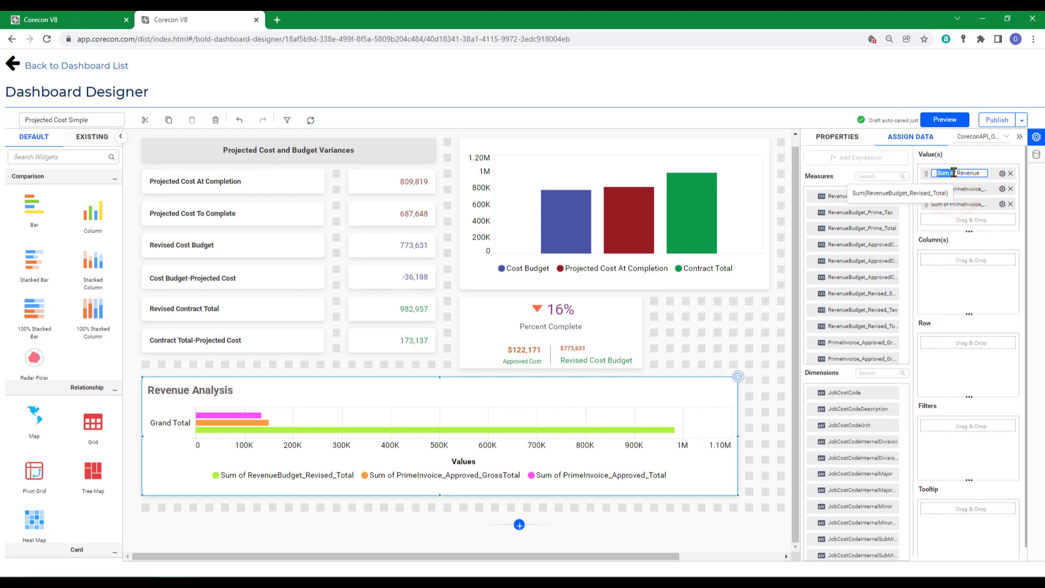
pyautogui.write('Revised Co')
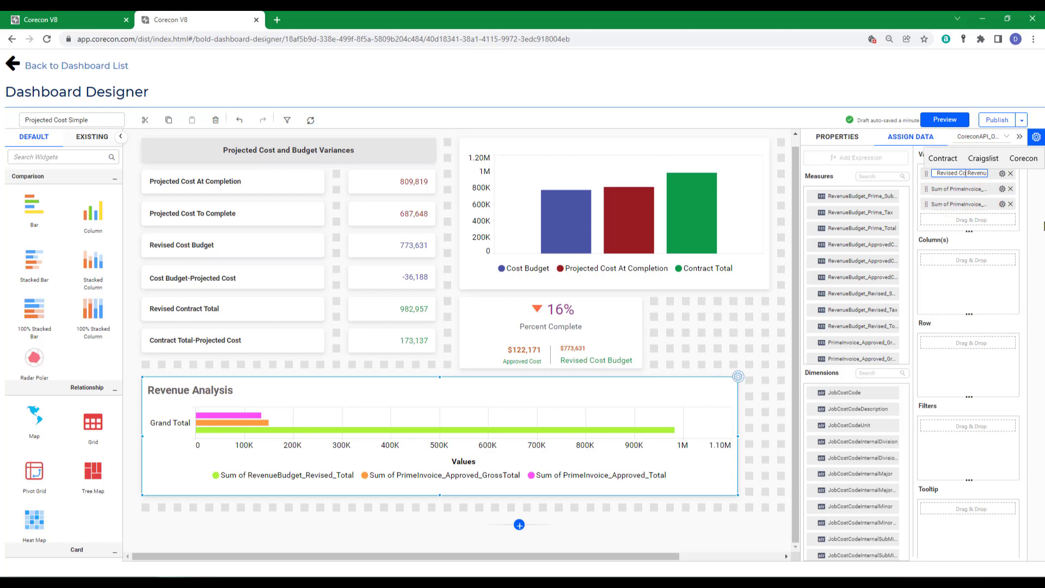
pyautogui.write('ntract Amt')
# Rename the chart's second value, the approved gross invoice total, as PrimeInvoice Approved_Gross.
pyautogui.click(1002, 191)
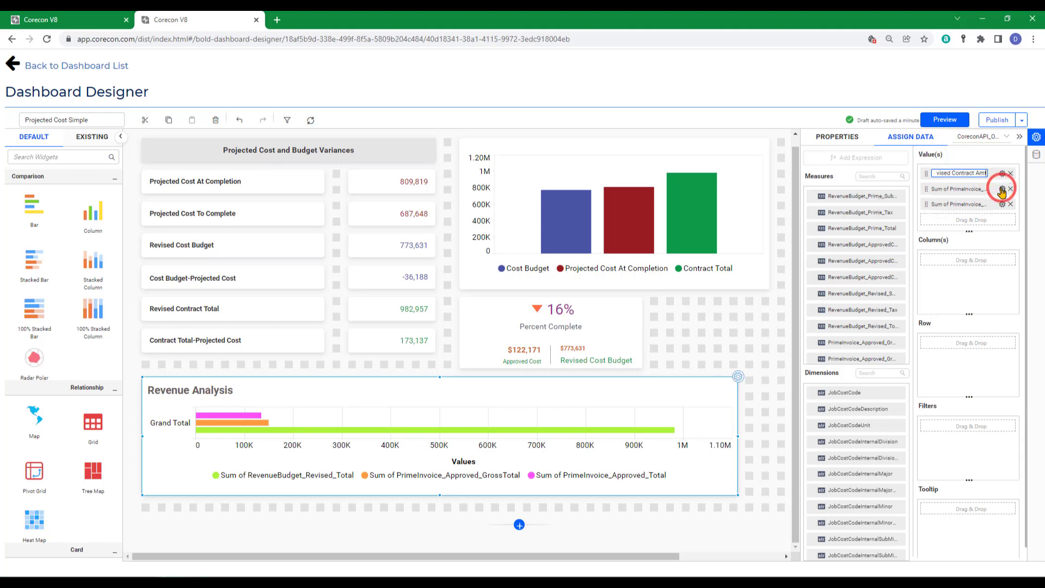
pyautogui.click(955, 205)
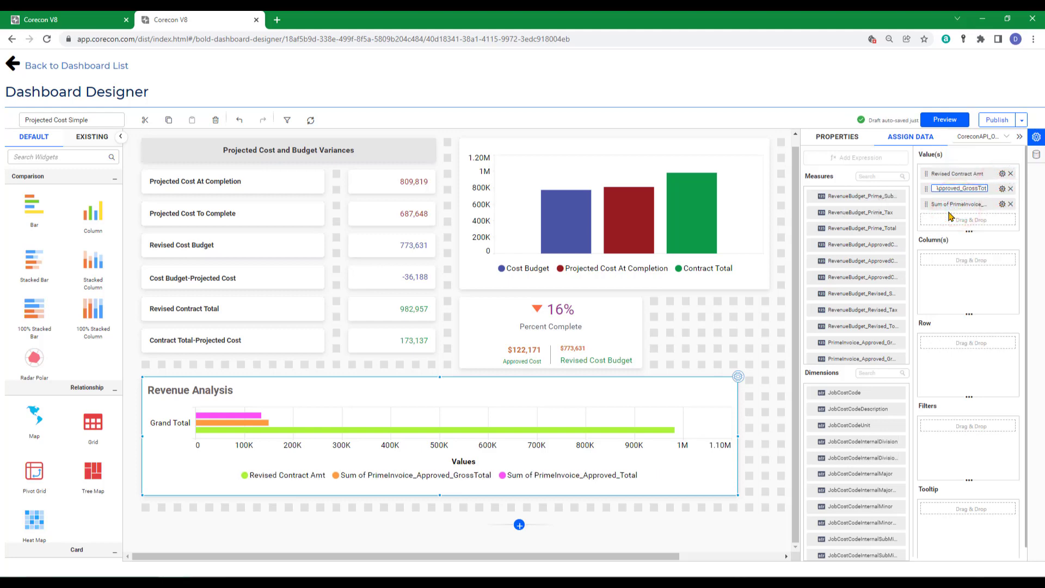
pyautogui.press('Left')
pyautogui.press('Left')
pyautogui.press('Left')
pyautogui.press('Left')
pyautogui.press('Left')
pyautogui.press('Left')
pyautogui.press('Left')
pyautogui.press('Left')
pyautogui.press('Left')
pyautogui.press('Left')
pyautogui.press('Left')
pyautogui.press('Left')
pyautogui.press('Left')
pyautogui.press('Left')
pyautogui.press('Left')
pyautogui.press('Left')
pyautogui.press('Left')
pyautogui.press('Left')
pyautogui.press('Left')
pyautogui.press('Left')
pyautogui.press('BackSpace')
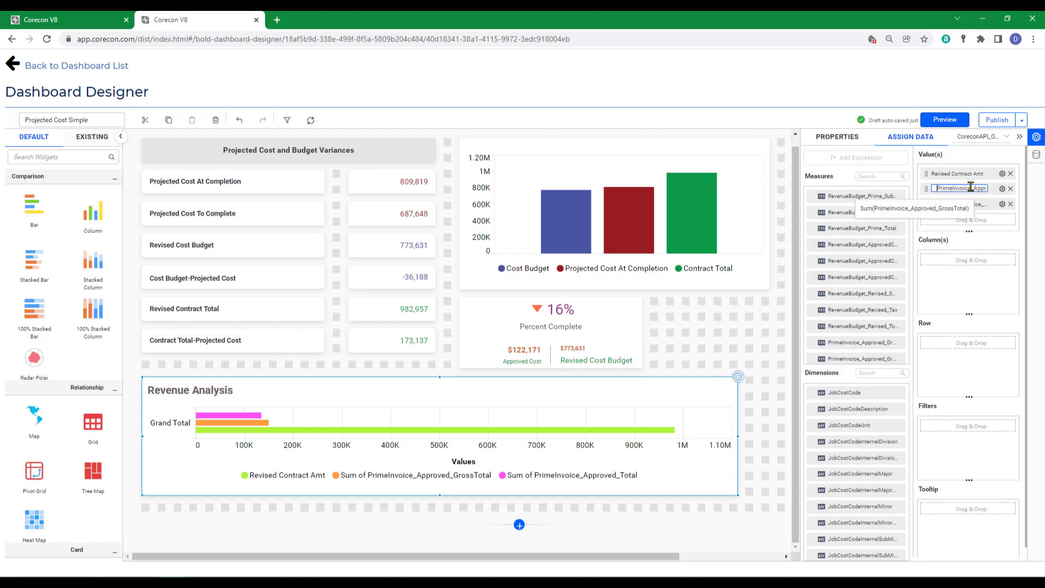
# Rename the chart's third value as Prime Invoice Approved Total and correct the second value's name to Prime Invoice Approved Gross.
pyautogui.click(1002, 205)
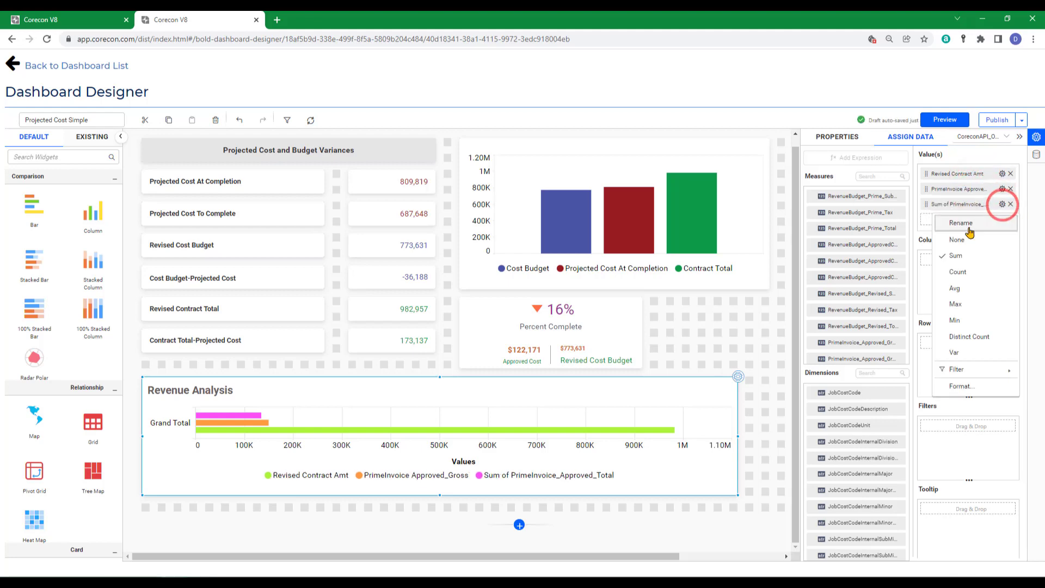
pyautogui.click(967, 227)
pyautogui.press('Left')
pyautogui.press('Left')
pyautogui.press('Left')
pyautogui.press('Left')
pyautogui.press('Left')
pyautogui.press('Left')
pyautogui.press('Left')
pyautogui.press('Left')
pyautogui.press('Left')
pyautogui.press('Left')
pyautogui.press('Left')
pyautogui.press('Left')
pyautogui.press('Left')
pyautogui.press('Left')
pyautogui.press('Left')
pyautogui.press('Left')
pyautogui.press('Left')
pyautogui.press('Left')
pyautogui.press('Left')
pyautogui.press('Left')
pyautogui.hotkey('shift', 'Right')
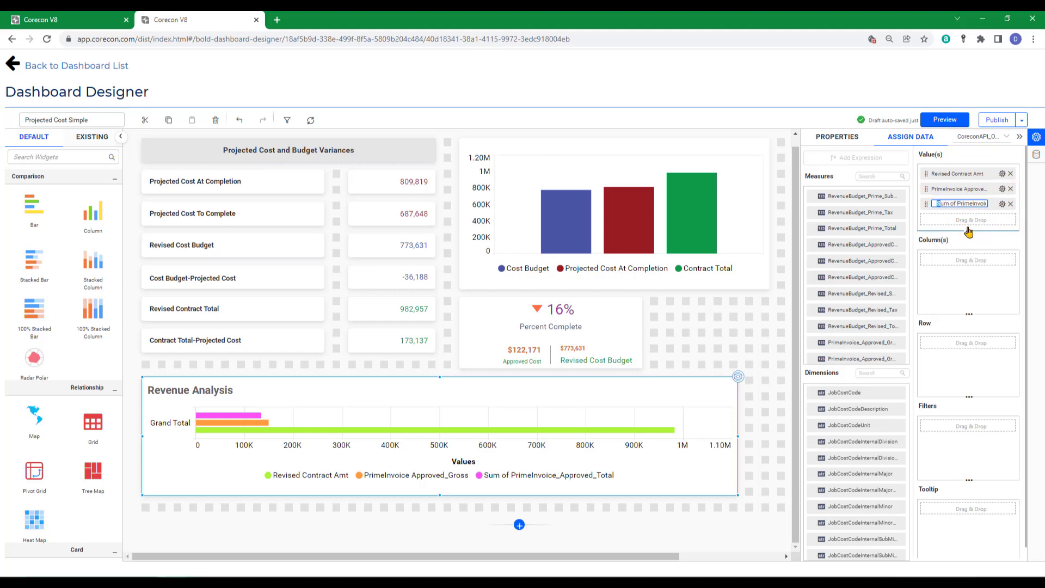
pyautogui.press('BackSpace')
pyautogui.click(966, 152)
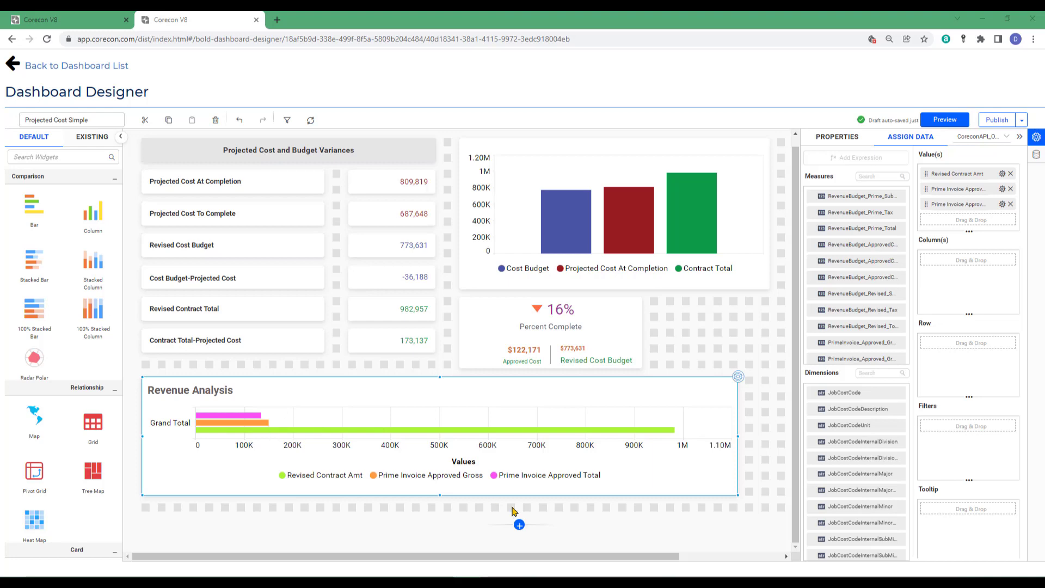
# Narrow the Revenue Analysis chart by three grid columns from its right edge and shorten it one grid row from below.
pyautogui.moveTo(203, 418)
pyautogui.moveTo(738, 436); pyautogui.dragTo(686, 436)
pyautogui.moveTo(424, 493); pyautogui.dragTo(423, 479)
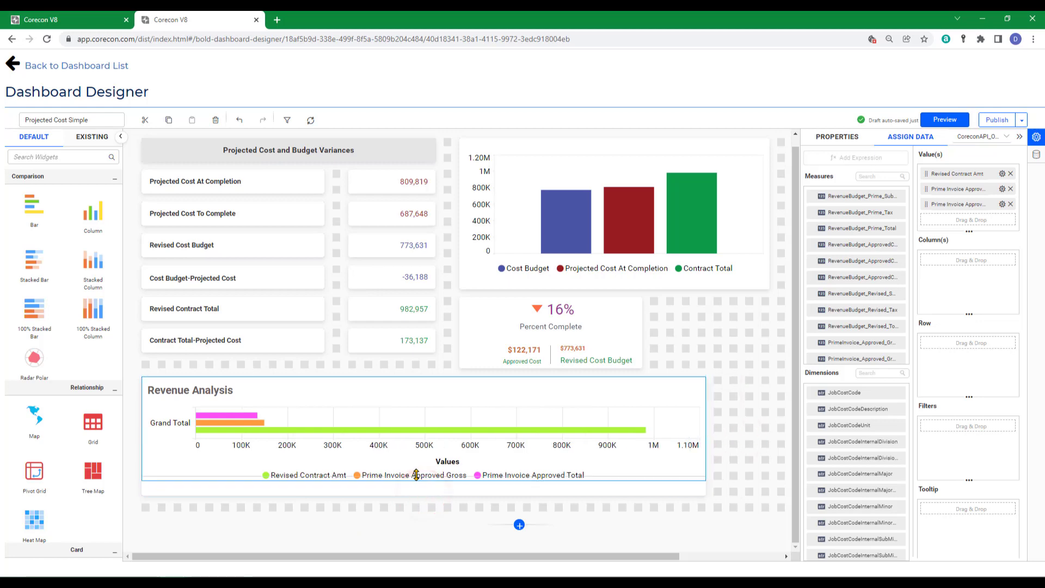
pyautogui.moveTo(704, 426); pyautogui.dragTo(690, 427)
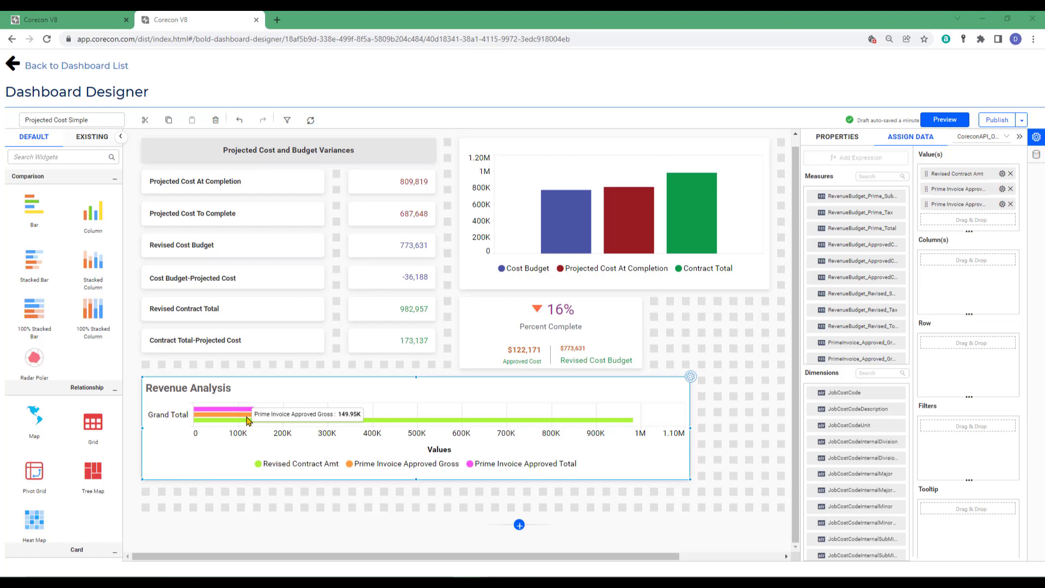
# Deselect the Revenue Analysis chart and publish the updated dashboard.
pyautogui.moveTo(226, 410)
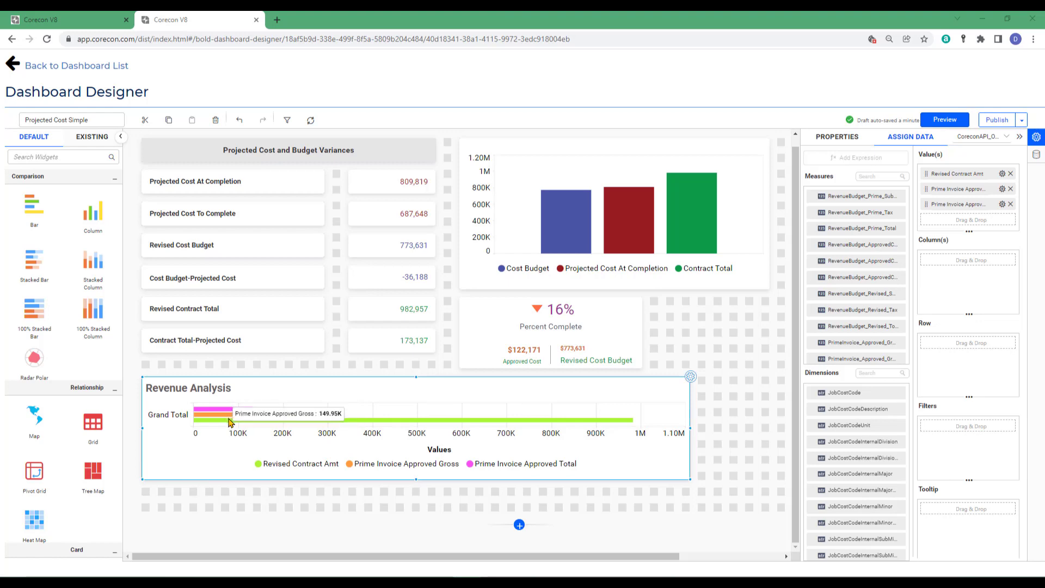
pyautogui.moveTo(320, 425)
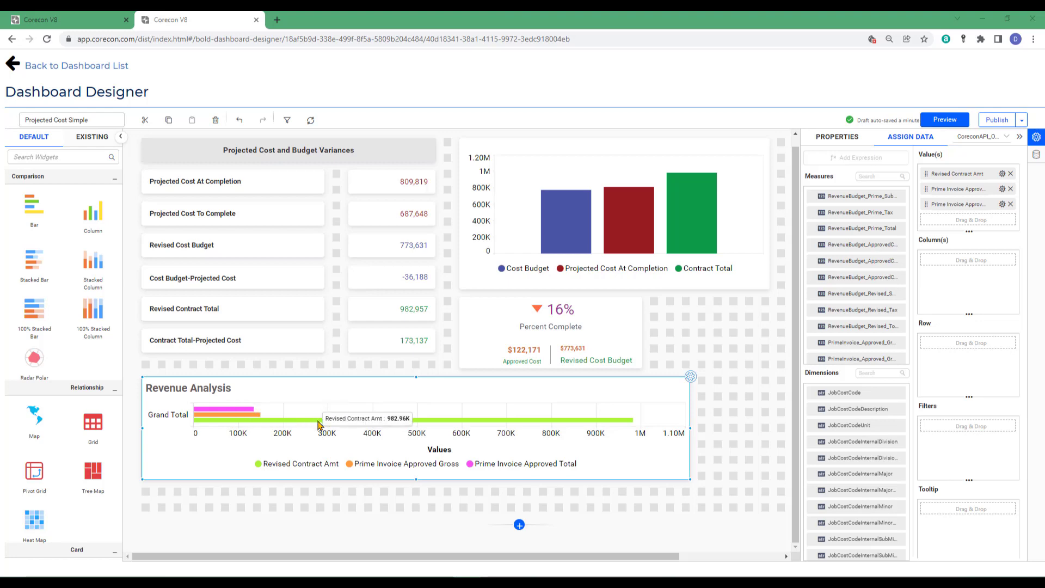
pyautogui.click(380, 507)
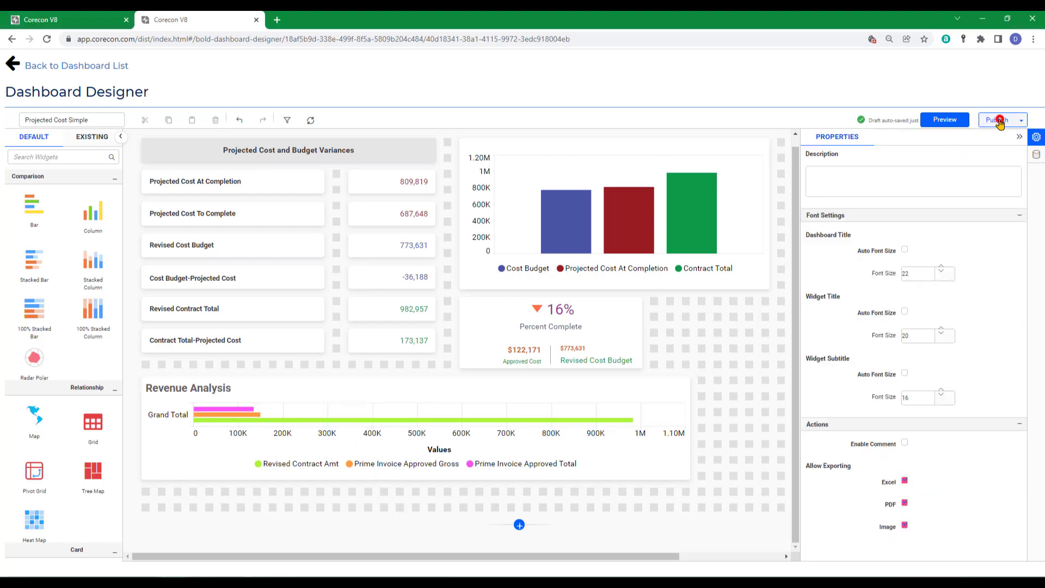
pyautogui.click(999, 121)
# Switch to the browser tab with the project page, open the Corecon online help, and expand its Leads and Projects topics.
pyautogui.click(74, 23)
pyautogui.click(1018, 63)
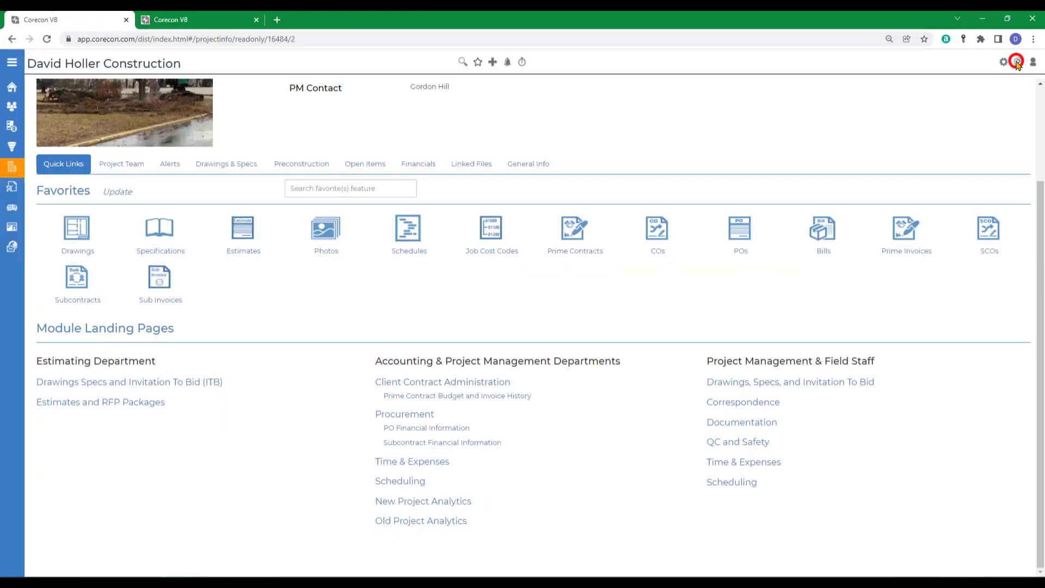
pyautogui.click(80, 236)
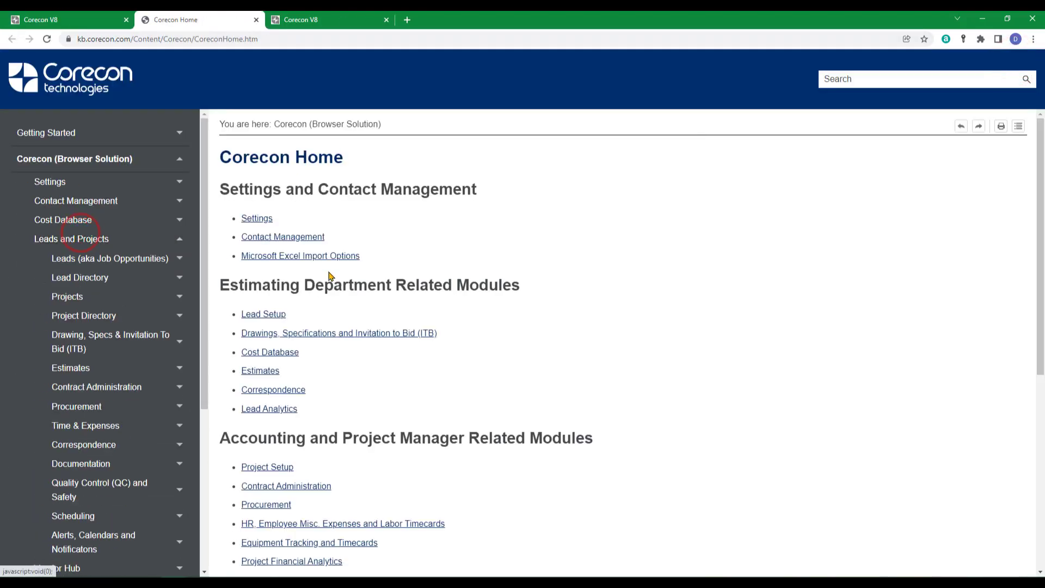
# Open the help on Project Financial Analytics, go to Business Intelligence (BI) Dashboards and Reports, and find the section on creating custom dashboards.
pyautogui.scroll(-6, 369, 324)
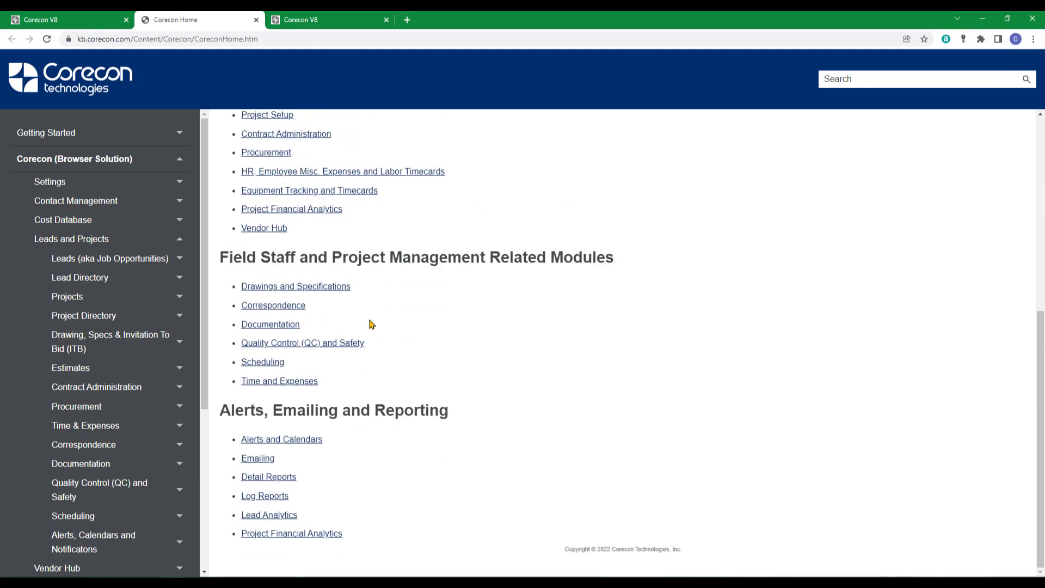
pyautogui.click(274, 539)
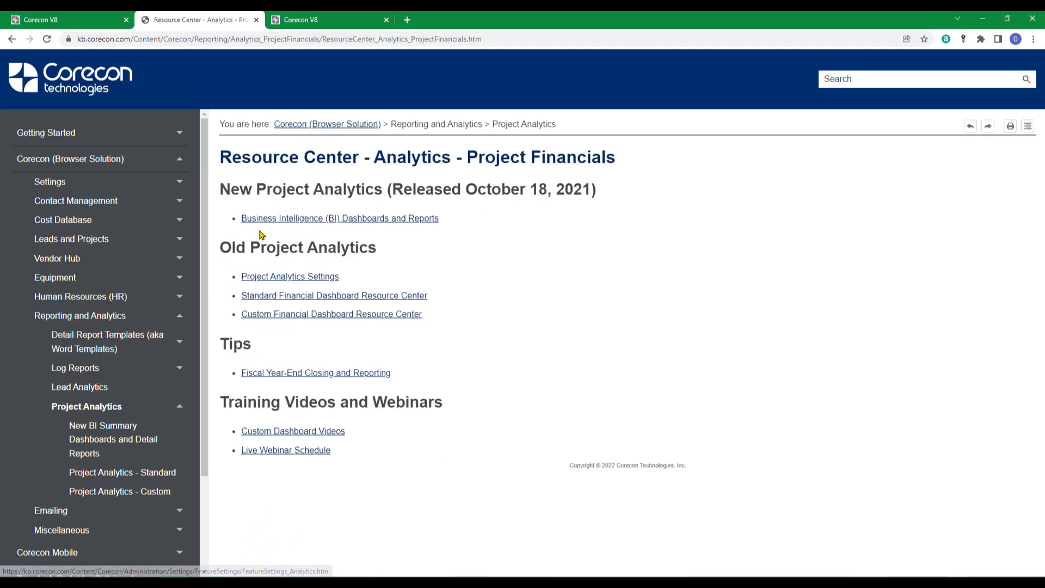
pyautogui.click(299, 219)
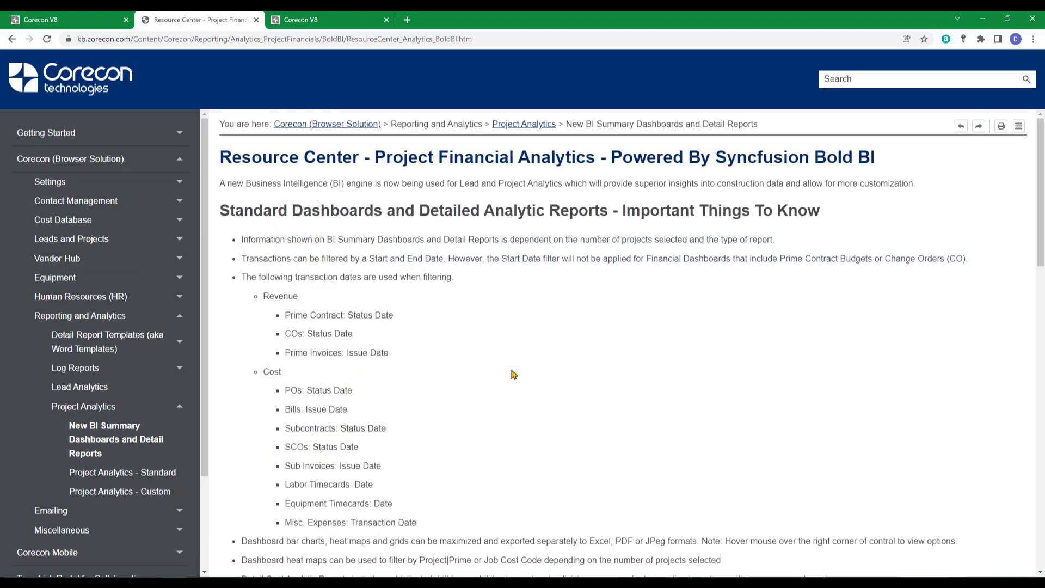
pyautogui.scroll(-12, 511, 375)
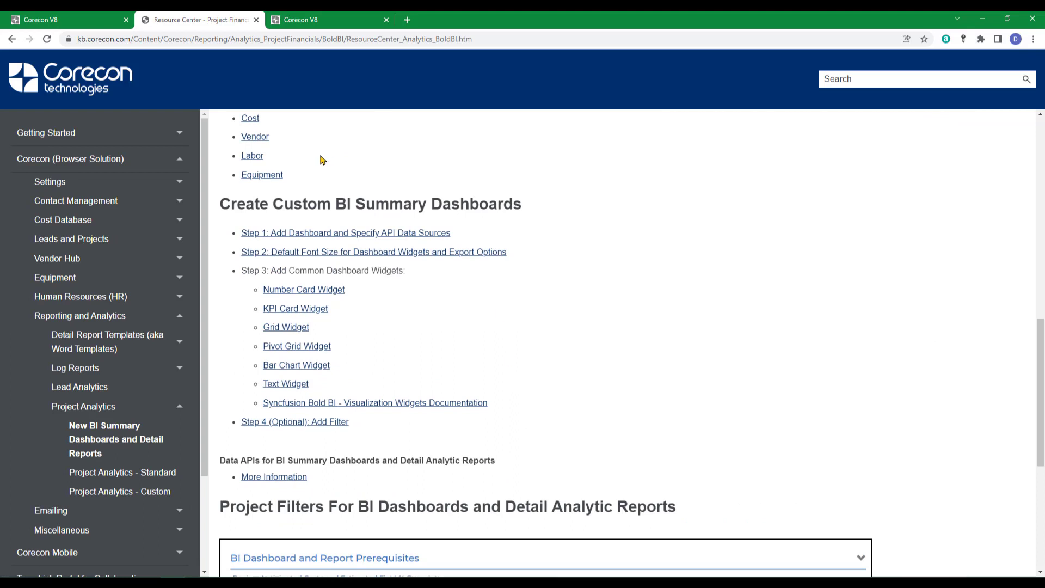